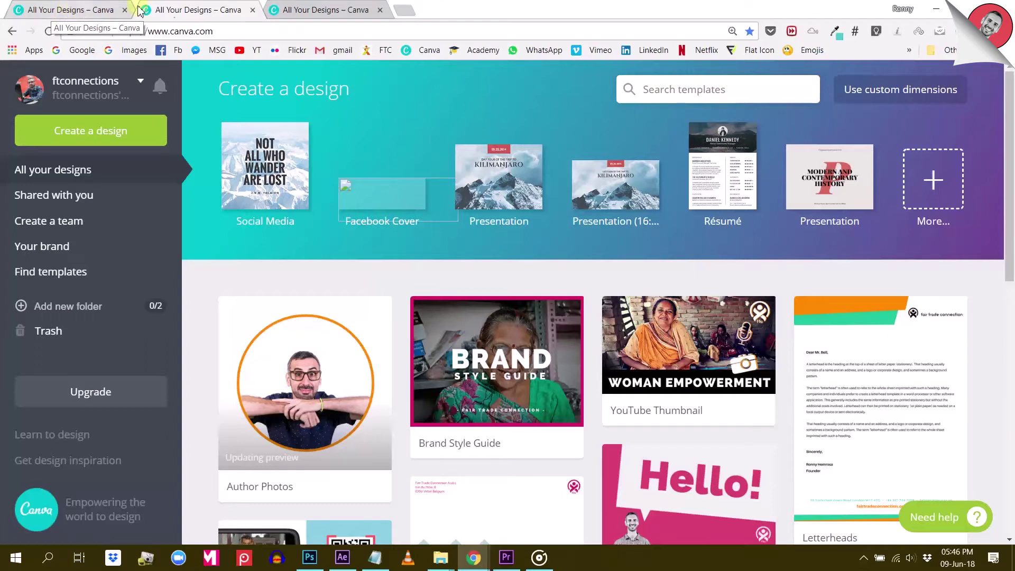
Step: Open the Canva for Work upgrade overview and highlight its heading and the 300,000 free photos feature
click(211, 11)
click(336, 11)
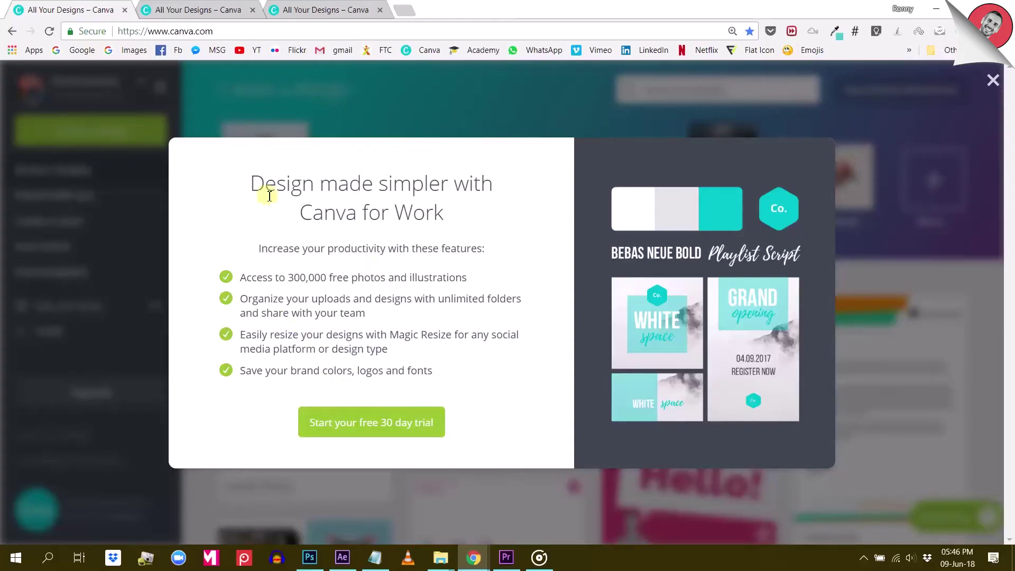
drag(297, 211, 467, 213)
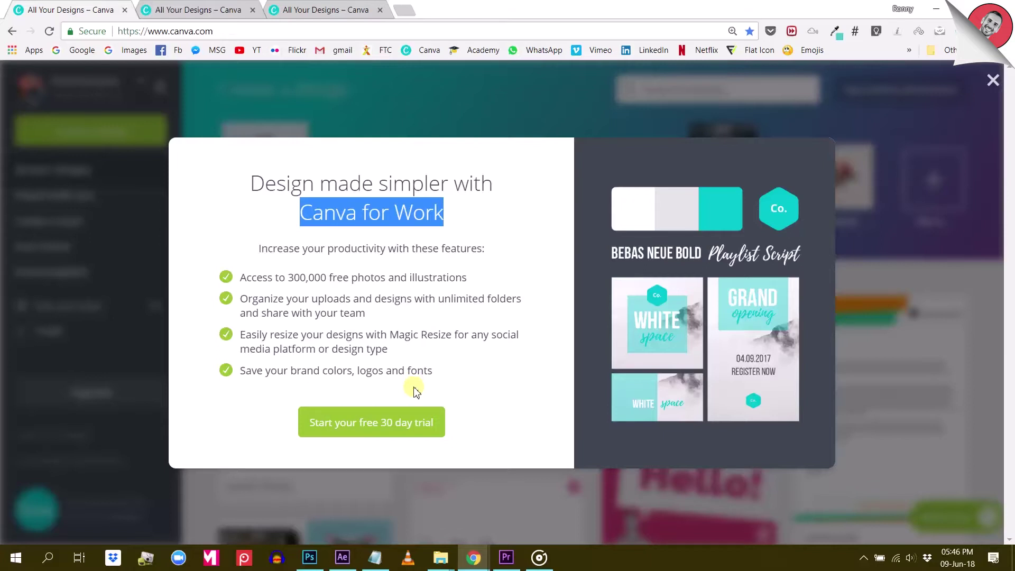
drag(287, 278, 482, 272)
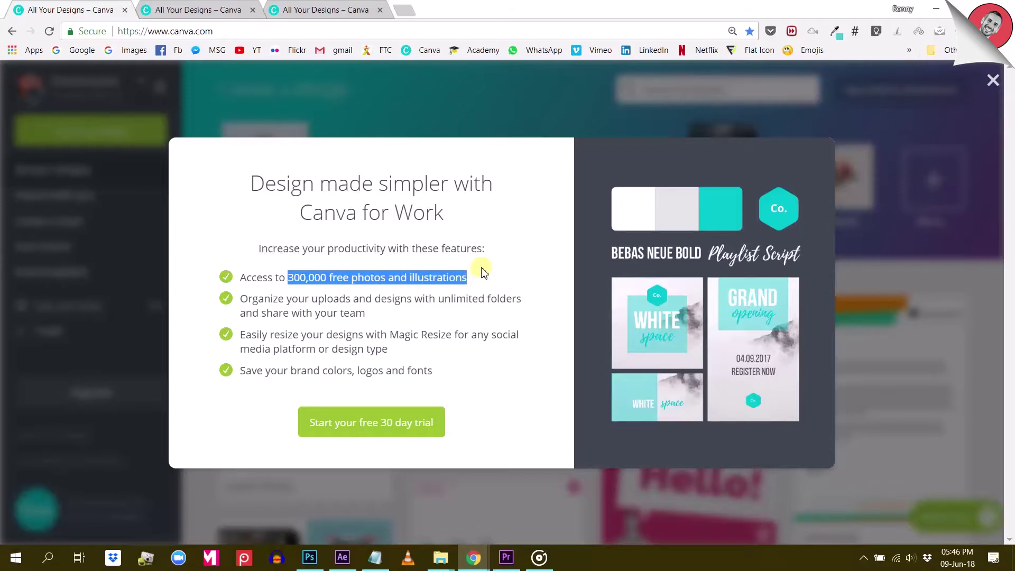
click(481, 271)
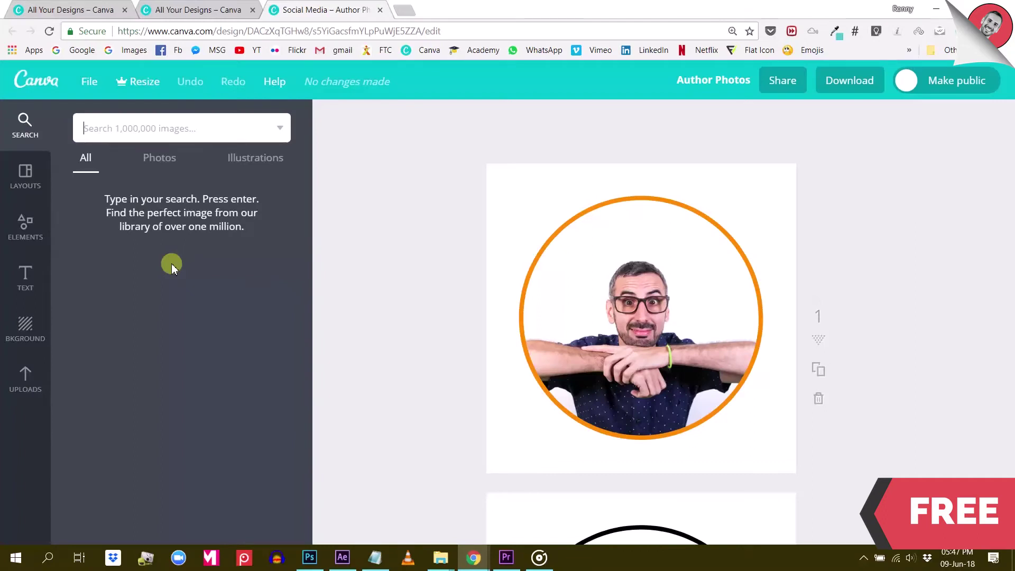
Step: Search the image library for 'microphone' and scroll through the FREE, $1 and PRO results
text(microphone)
key(Return)
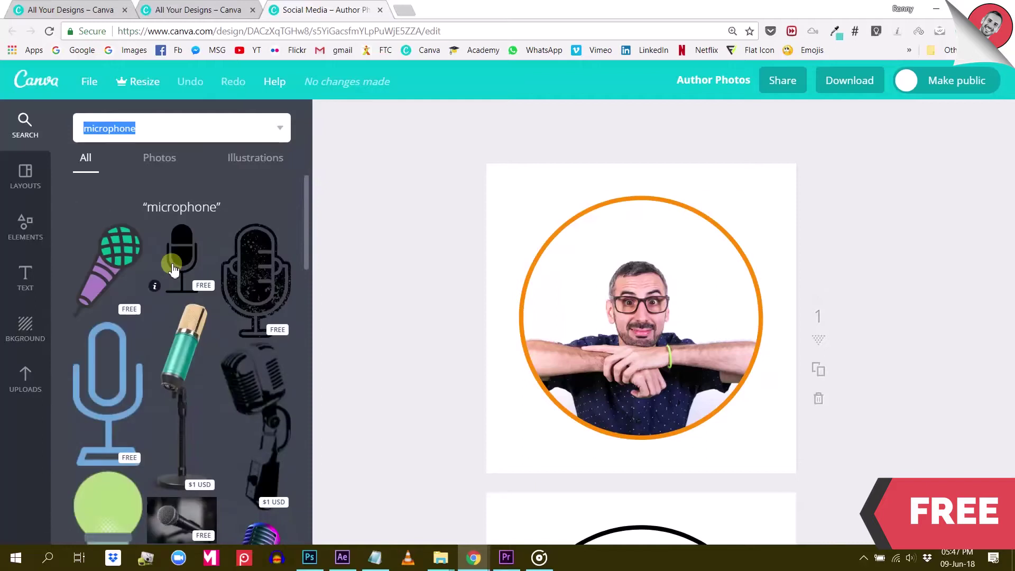
scroll(159, 280, down, 4)
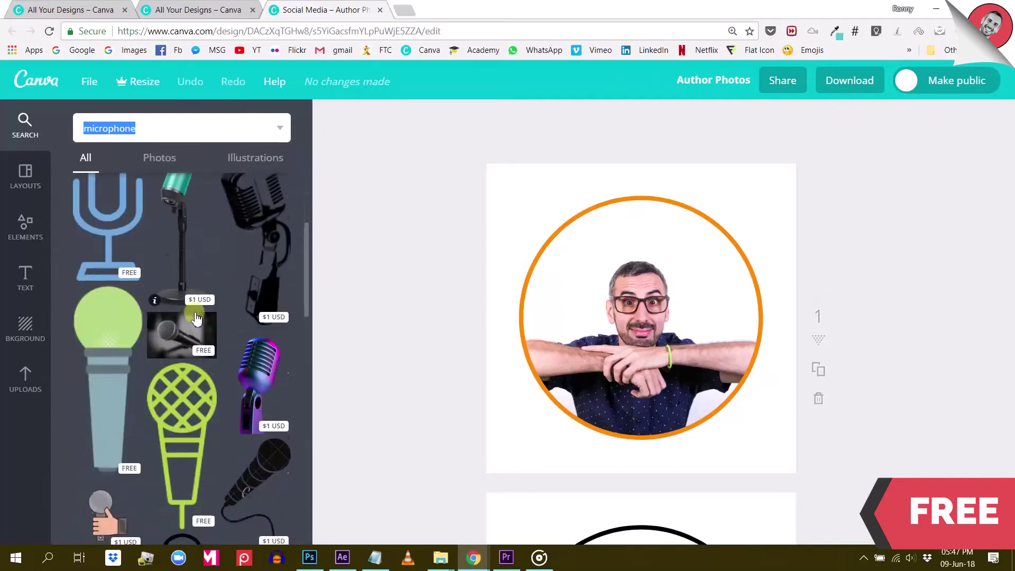
scroll(252, 361, down, 3)
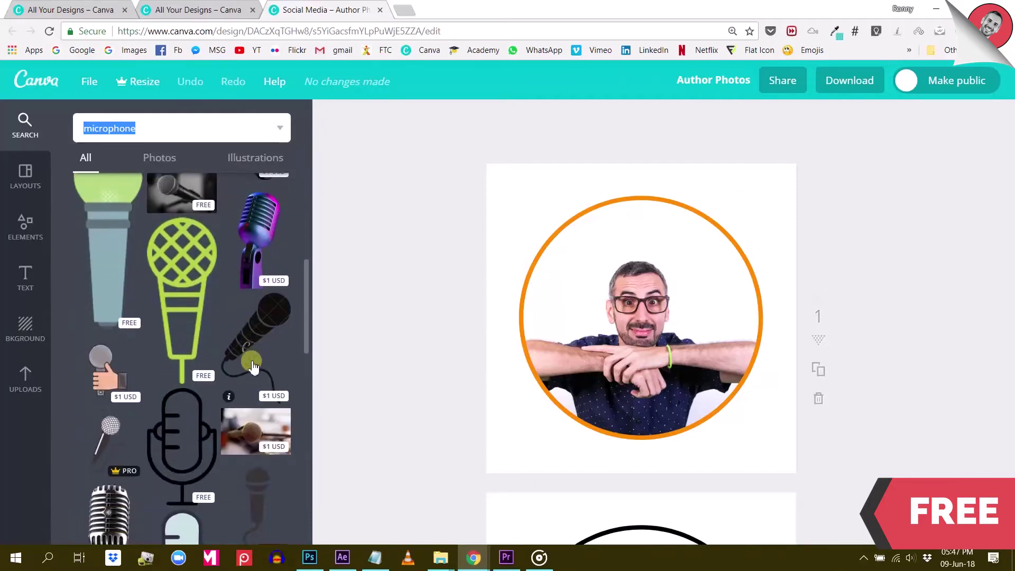
scroll(158, 417, down, 1)
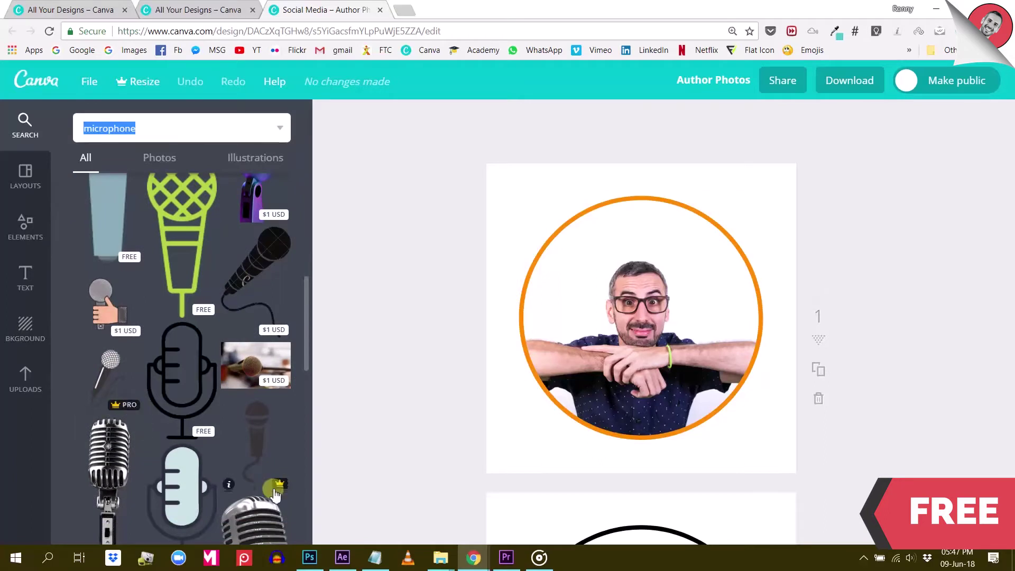
scroll(274, 491, down, 1)
scroll(274, 492, down, 3)
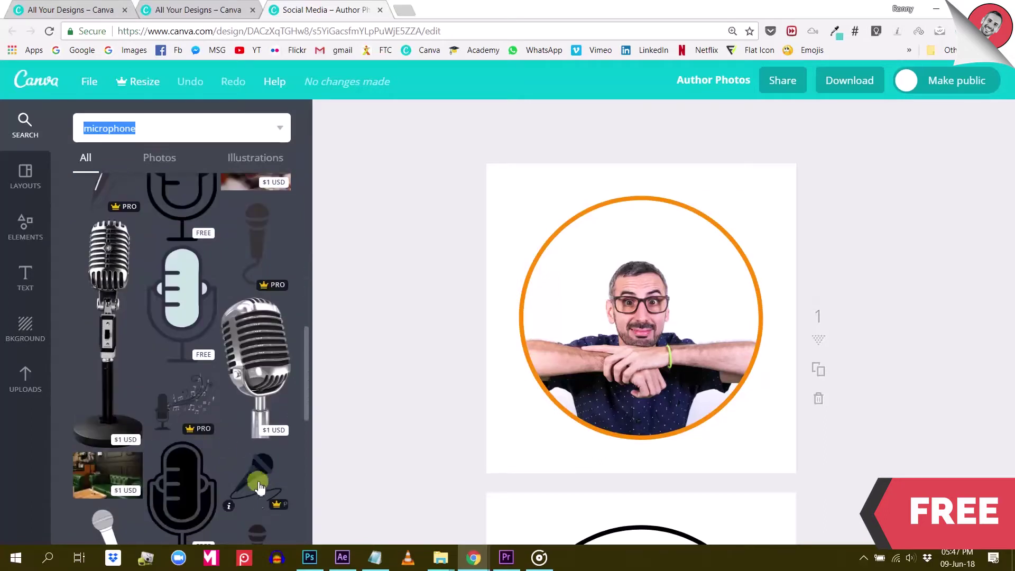
scroll(274, 510, down, 3)
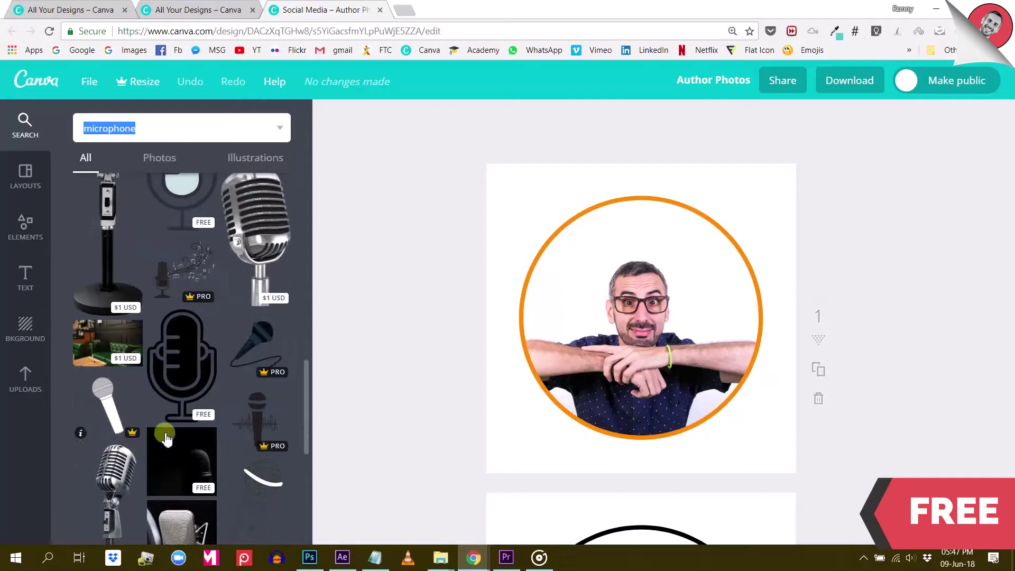
scroll(269, 454, down, 4)
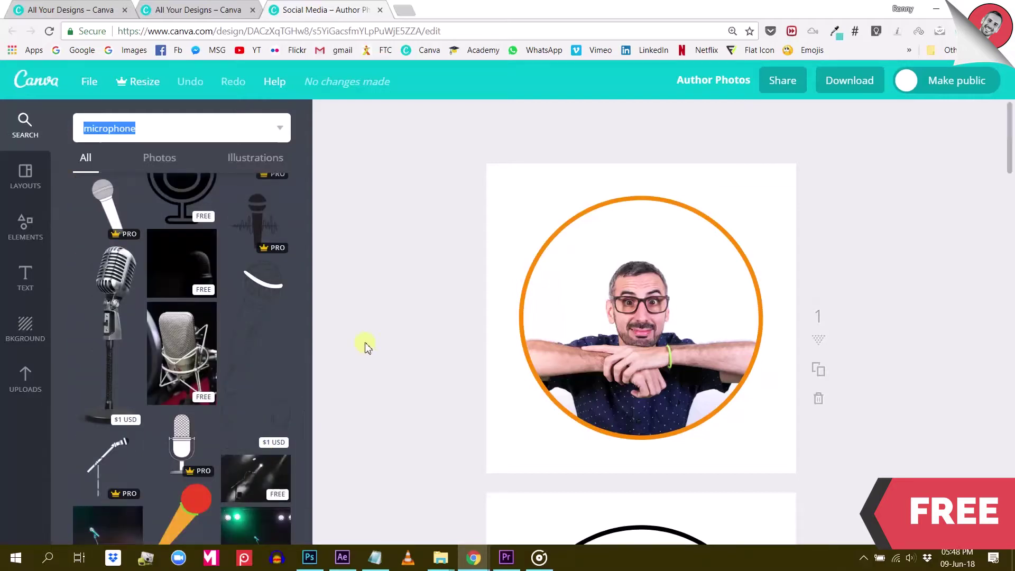
Step: Show the Elements categories, open the Fitness collection and scroll through its photos
click(28, 226)
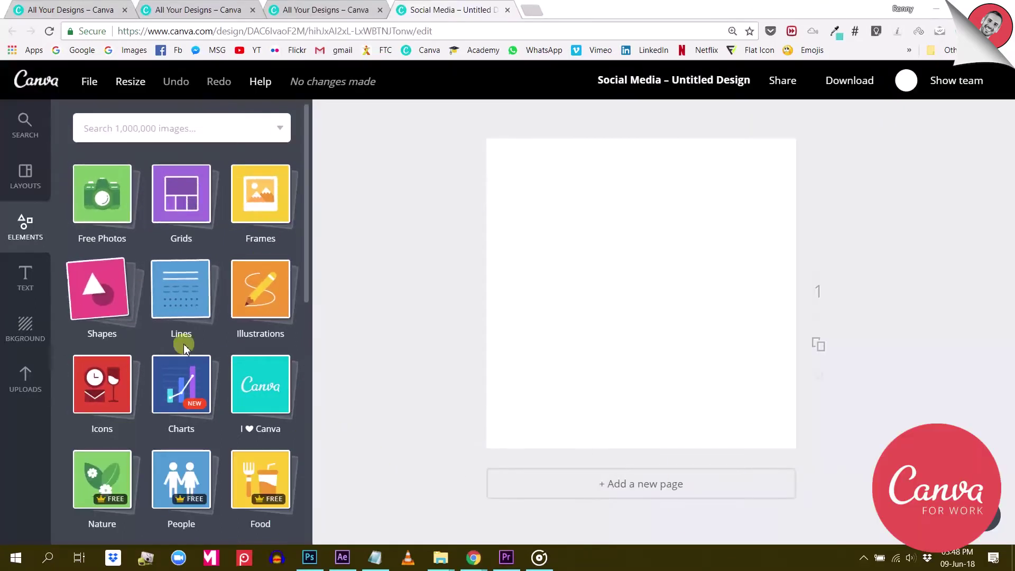
scroll(264, 478, down, 6)
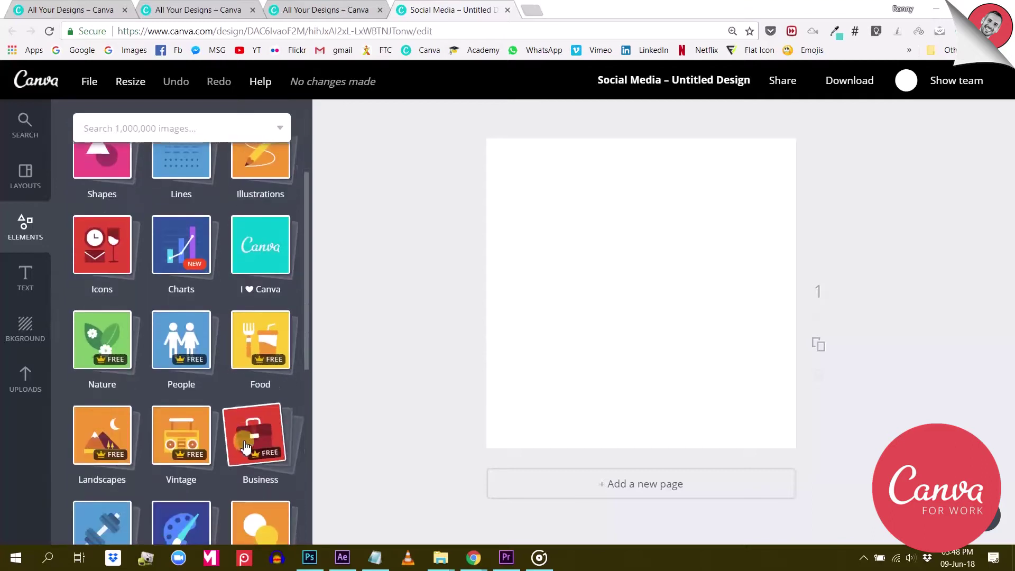
click(103, 281)
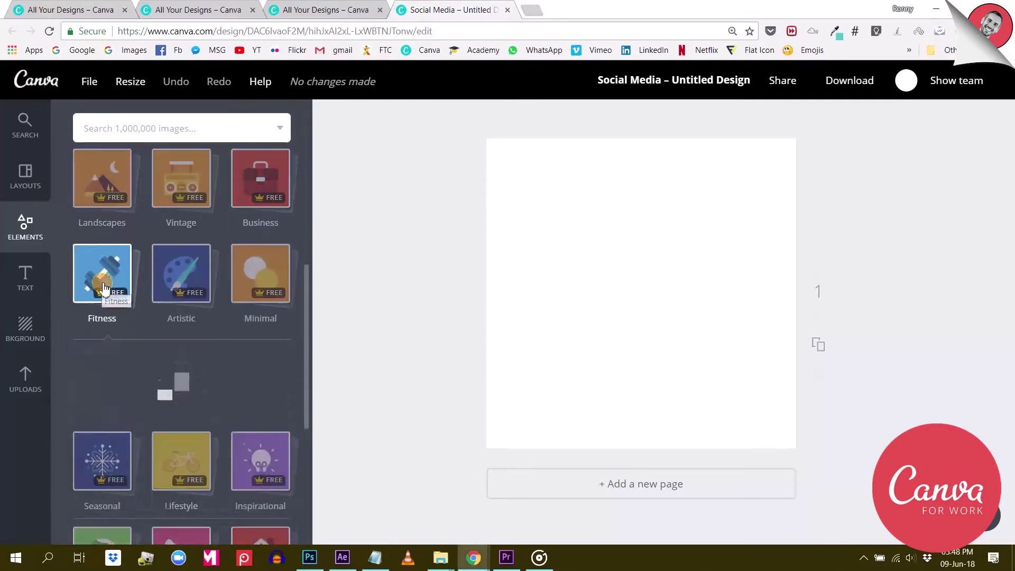
scroll(169, 405, down, 3)
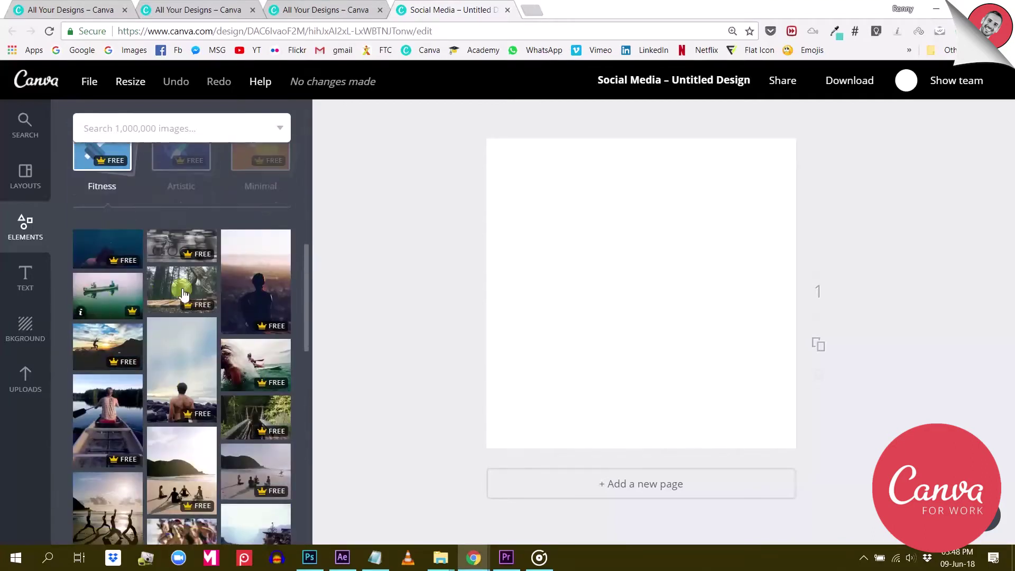
scroll(180, 439, down, 10)
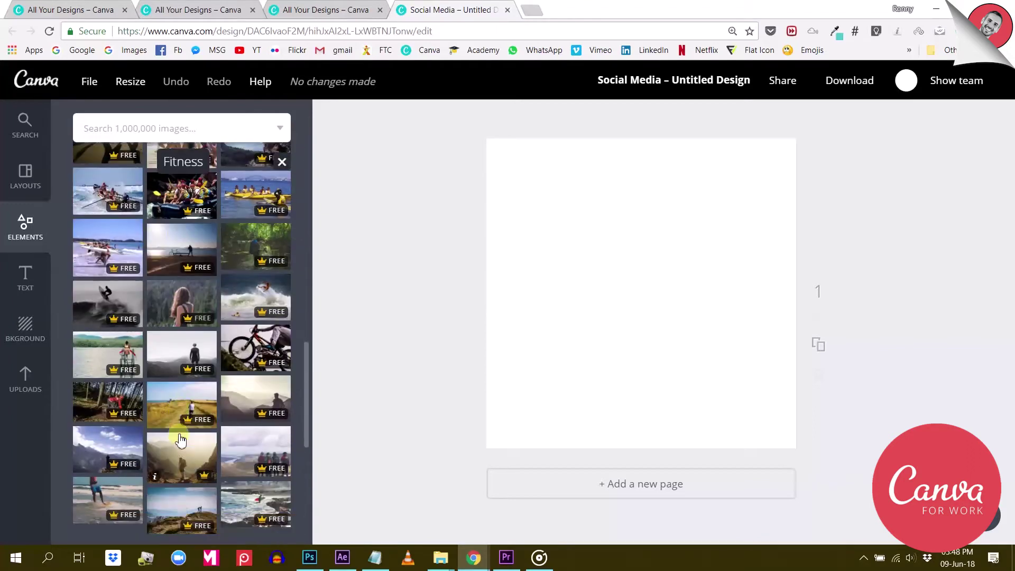
scroll(183, 423, down, 10)
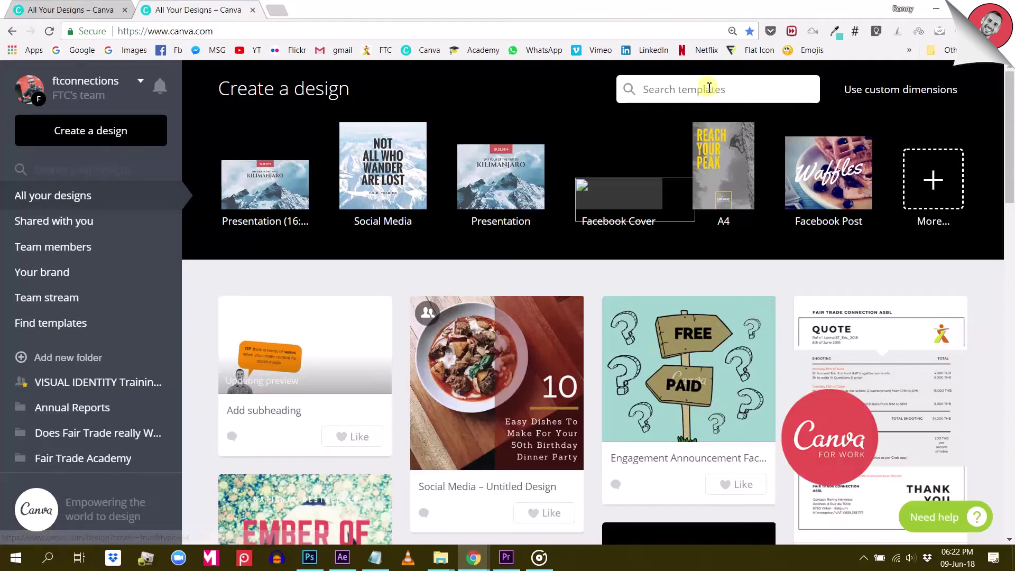
Step: Search the templates for 'pilot' and scroll through the matching results
click(707, 88)
text(pilot)
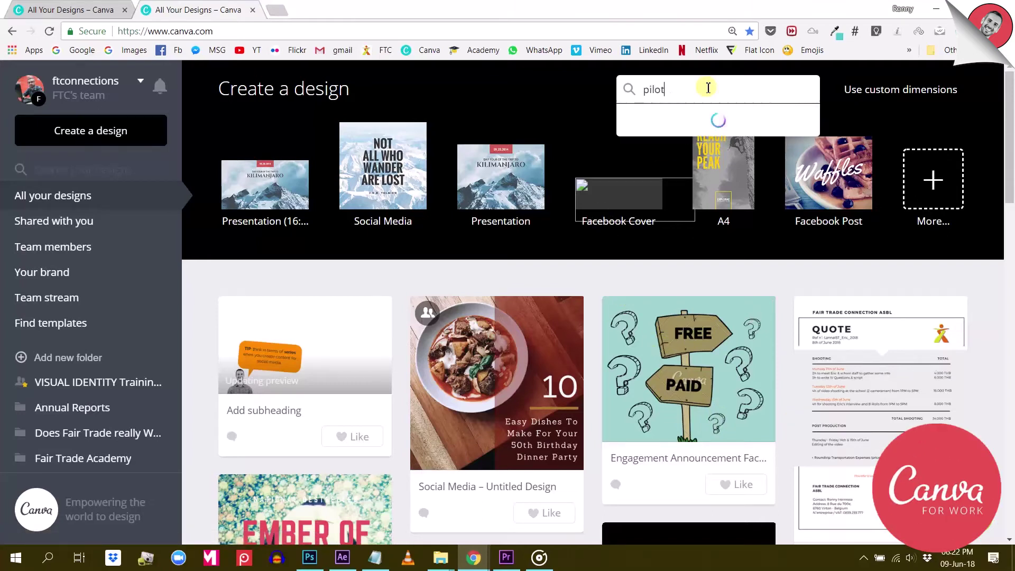
key(Return)
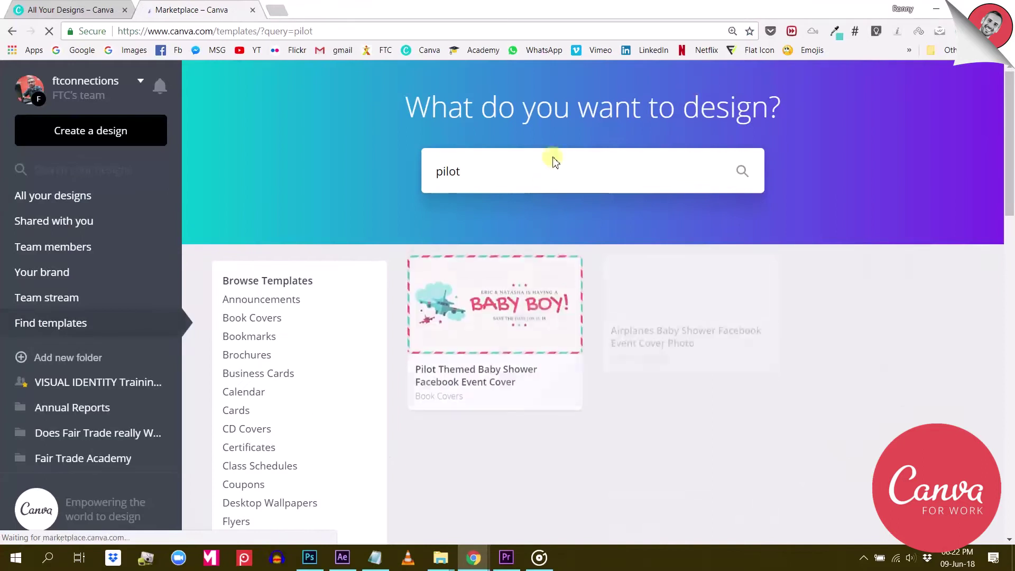
scroll(580, 208, down, 6)
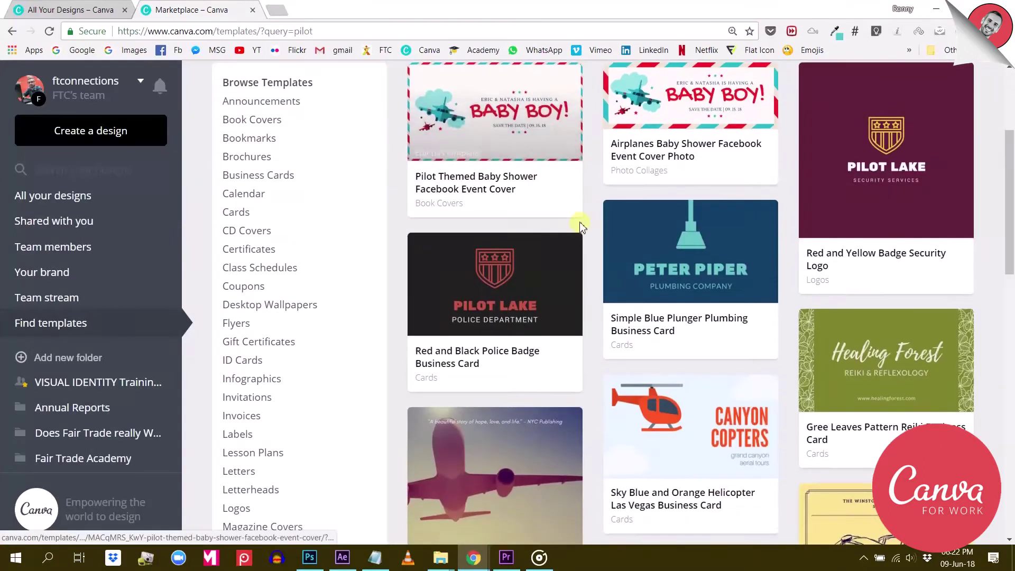
scroll(580, 224, down, 7)
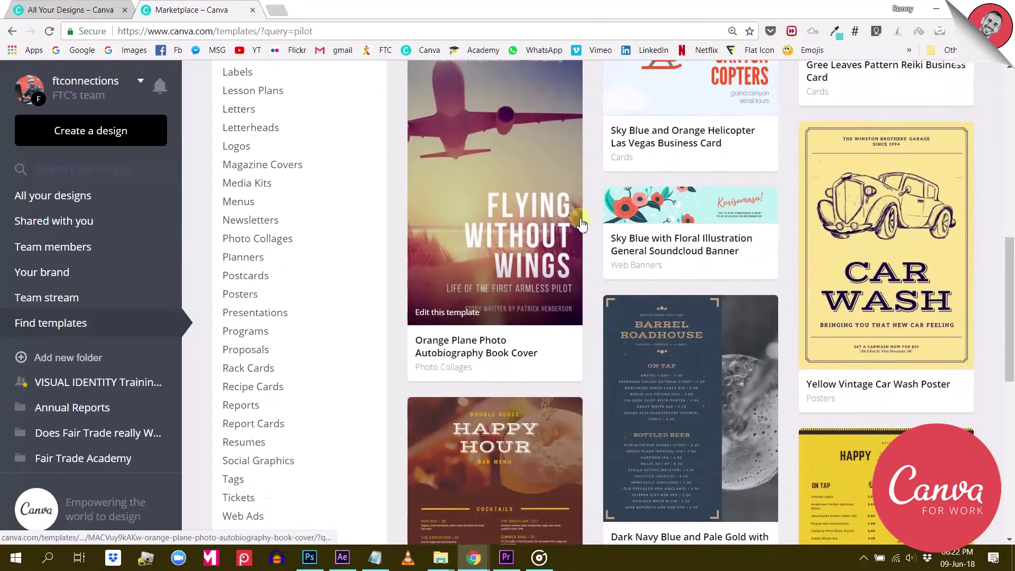
scroll(580, 222, down, 6)
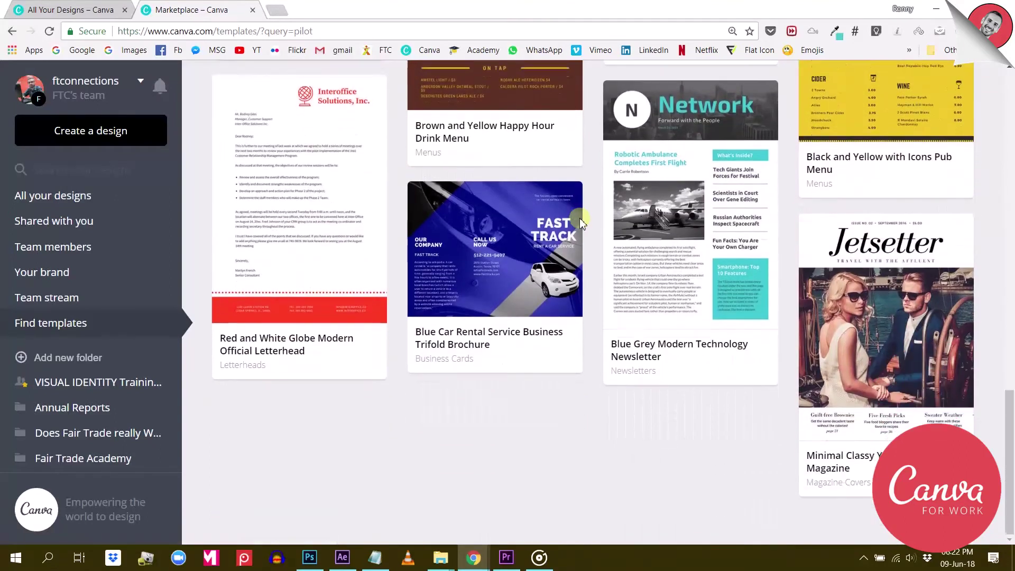
scroll(483, 254, up, 9)
scroll(484, 257, up, 10)
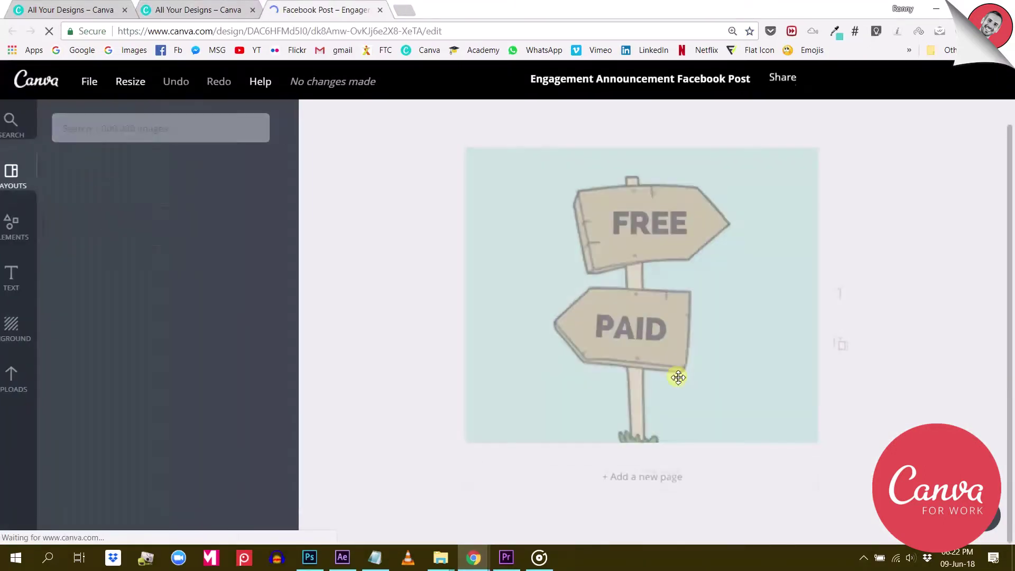
Step: Turn on Publish as template for the Engagement Announcement design and save the team visibility change
click(957, 81)
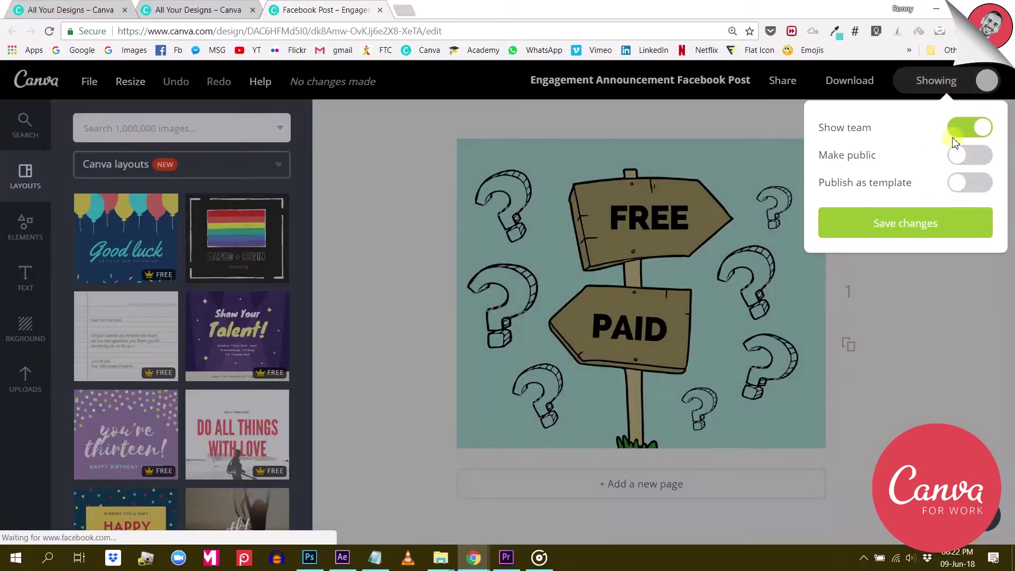
click(969, 184)
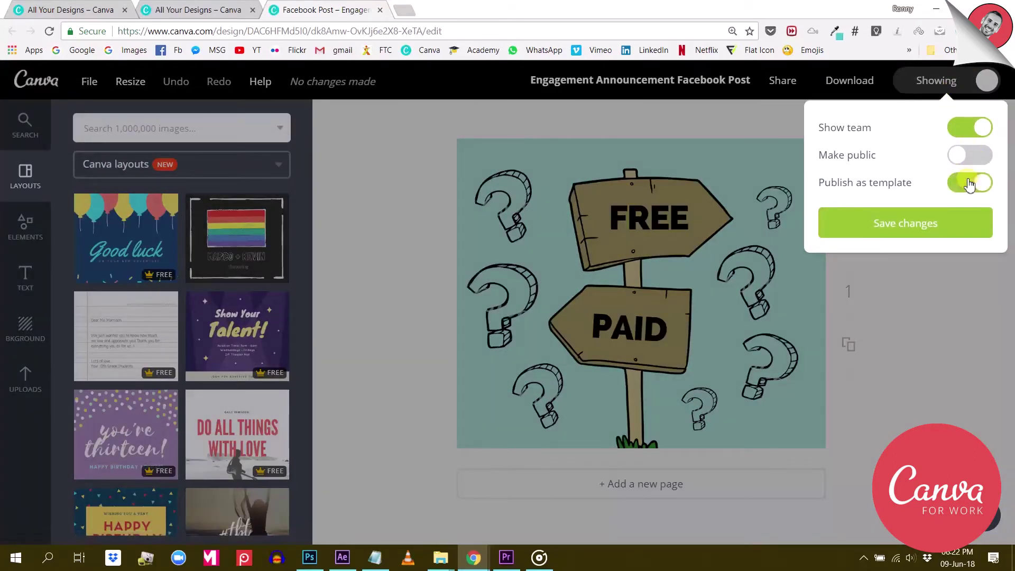
click(896, 237)
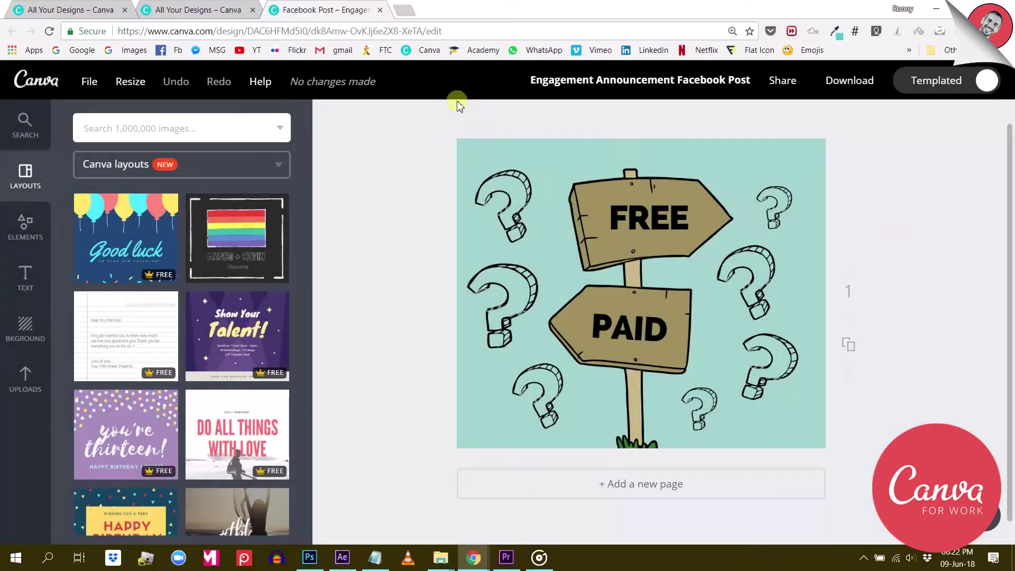
Step: Go to the team's Brand Kit and scroll through its colour palettes, fonts and uploaded logos
click(193, 9)
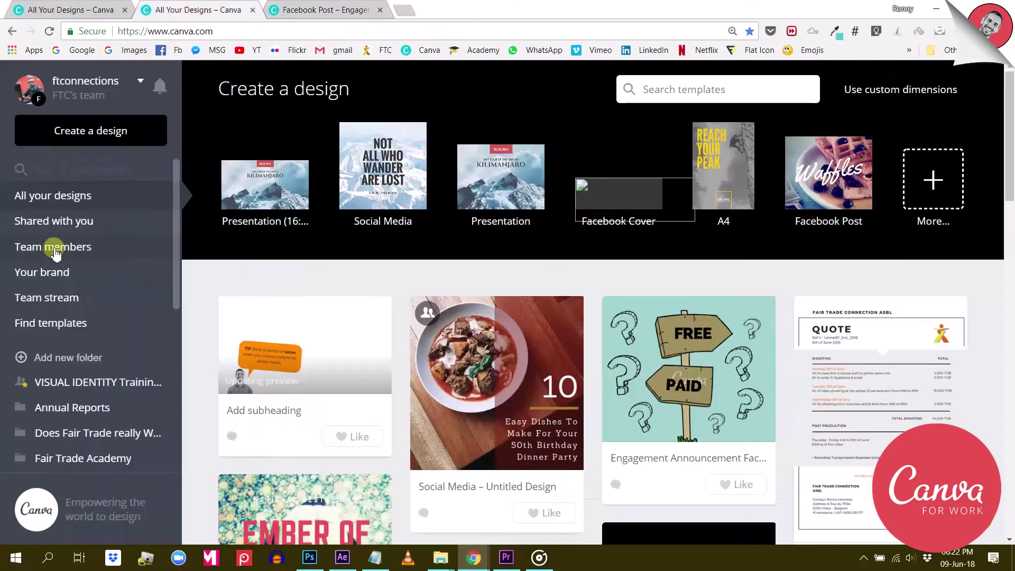
click(53, 271)
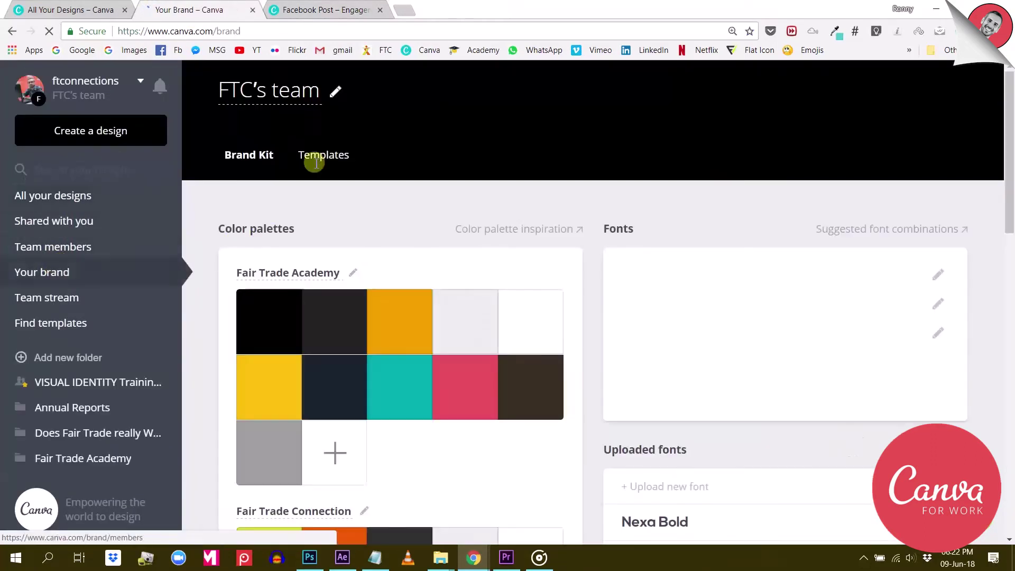
click(327, 158)
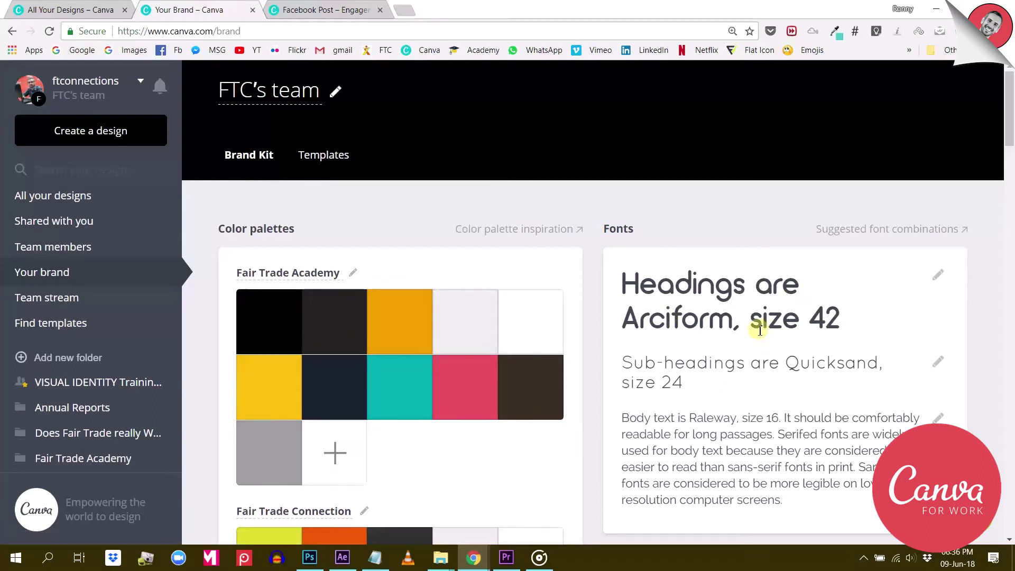
scroll(746, 330, down, 10)
scroll(726, 333, down, 14)
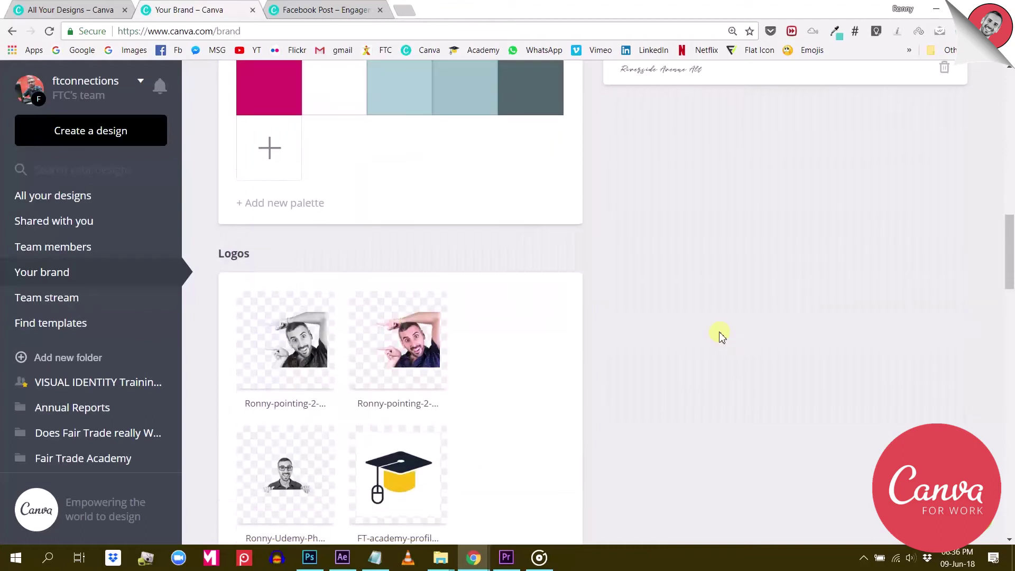
scroll(274, 218, down, 9)
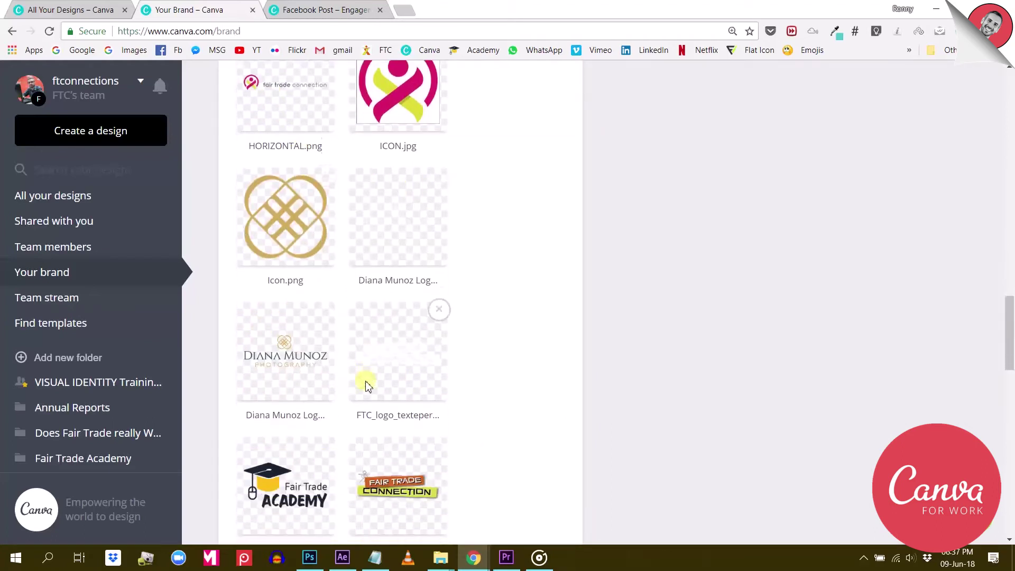
scroll(364, 391, down, 5)
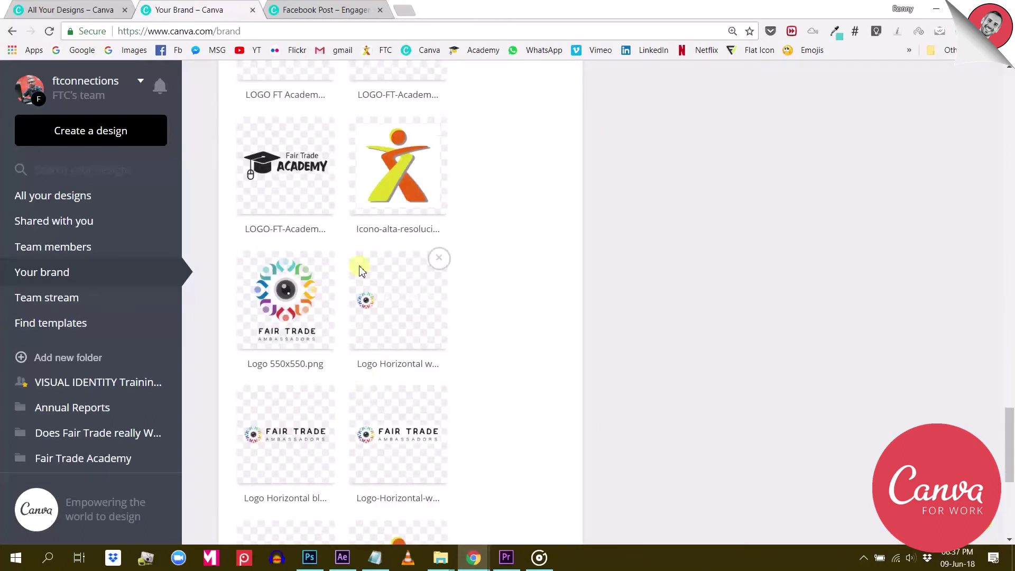
Step: Duplicate the black-square page and view the square's colour choices without changing them
click(305, 11)
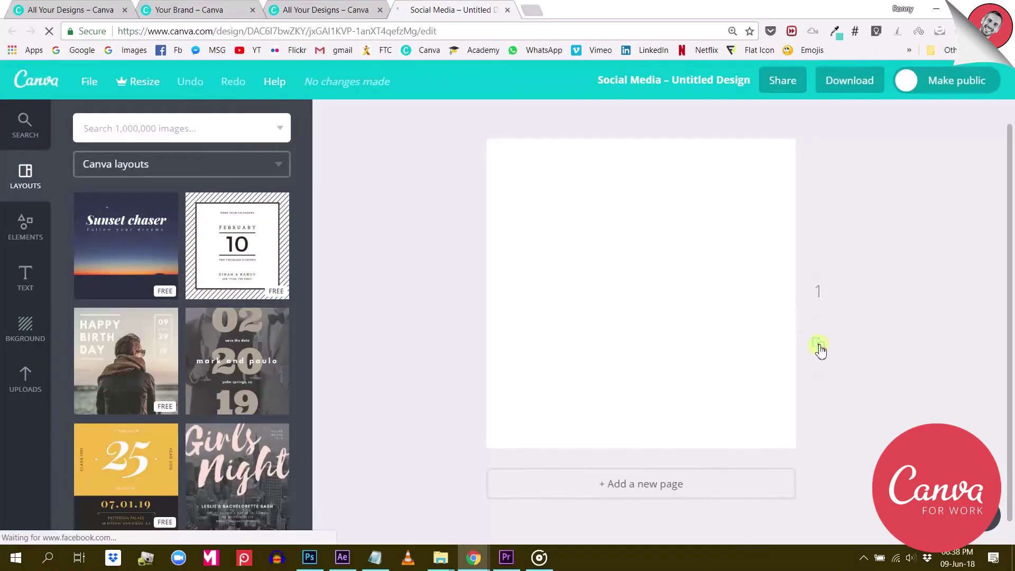
click(819, 346)
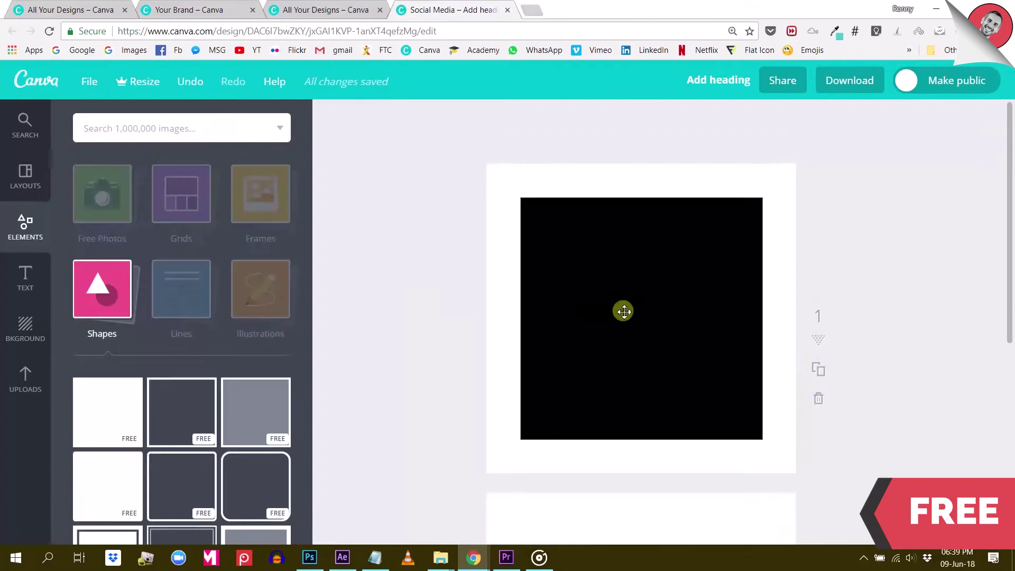
click(624, 311)
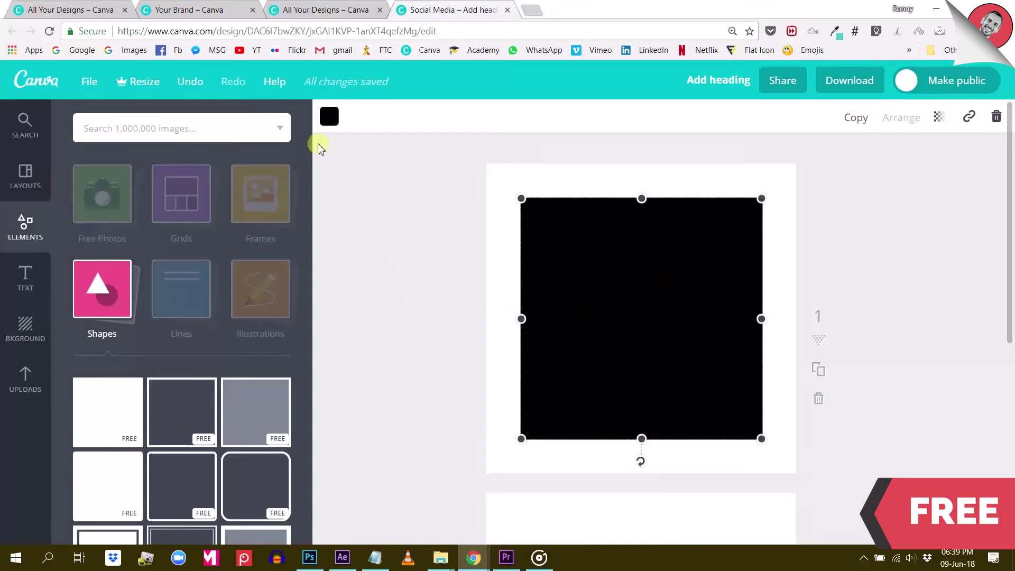
click(329, 118)
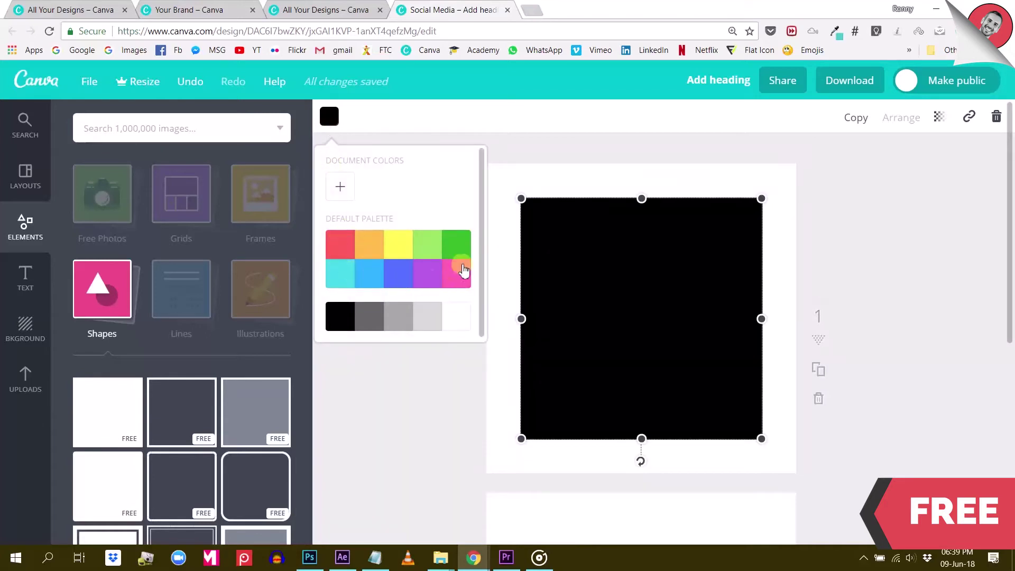
click(427, 390)
scroll(466, 374, down, 4)
click(675, 374)
scroll(256, 309, down, 1)
Step: Add a heading, a subheading and a body text box to the second page
click(25, 272)
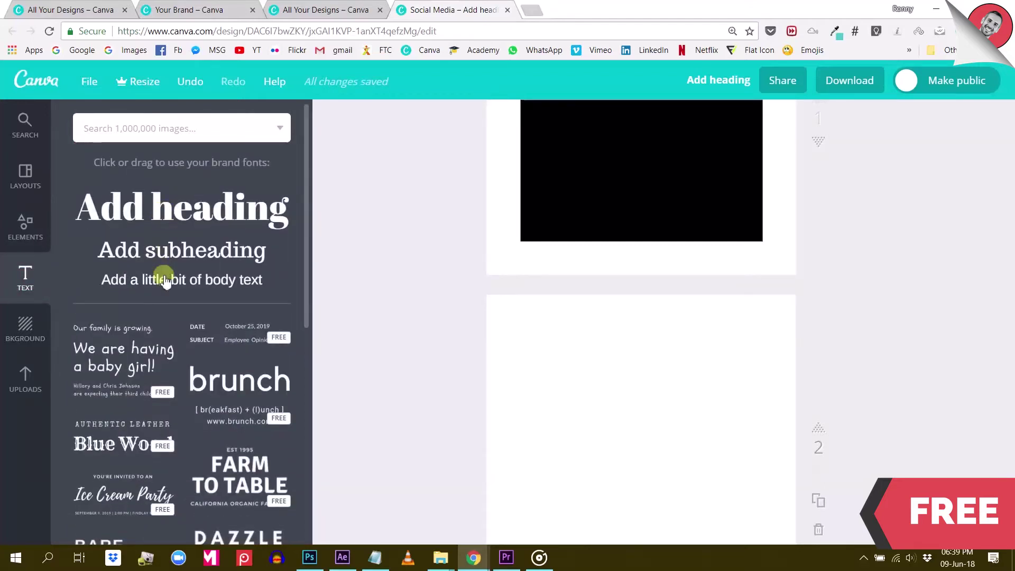
click(164, 221)
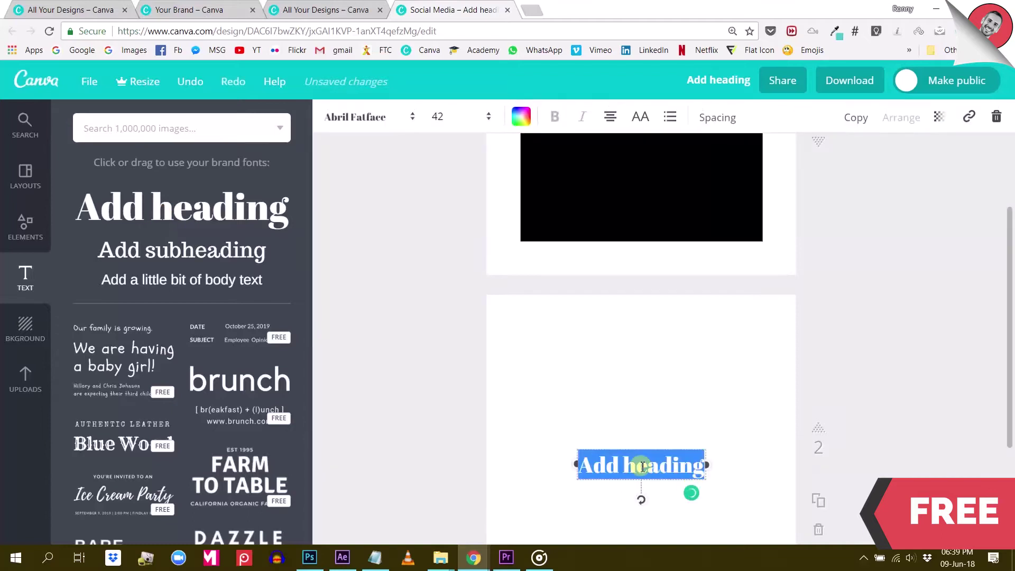
click(215, 253)
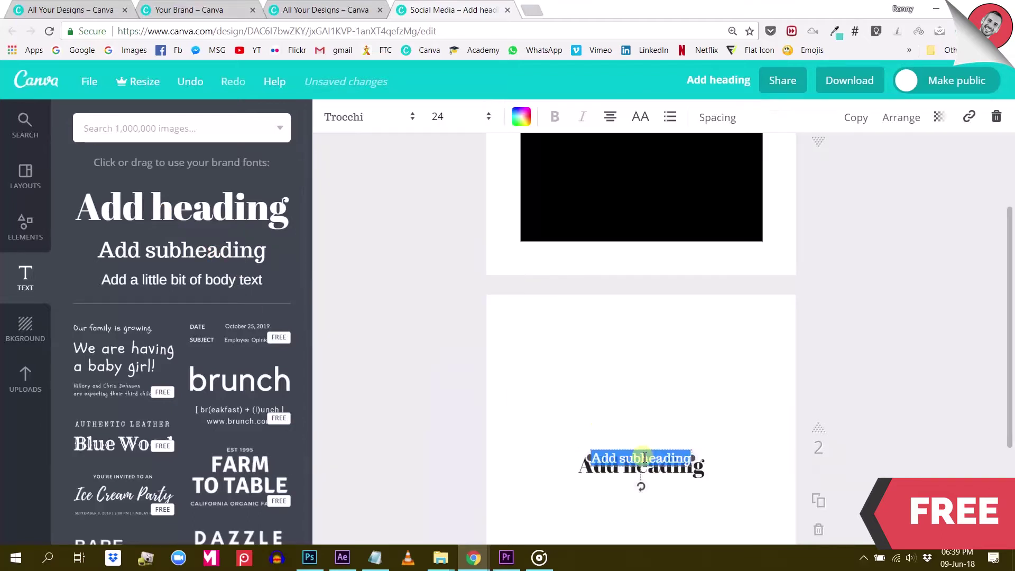
click(113, 281)
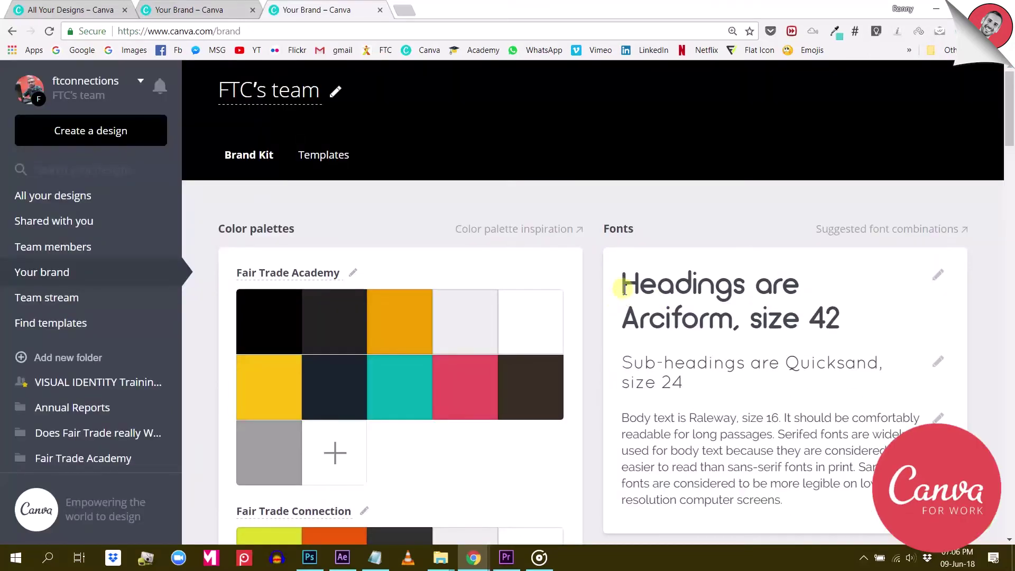
drag(622, 286, 736, 287)
click(894, 290)
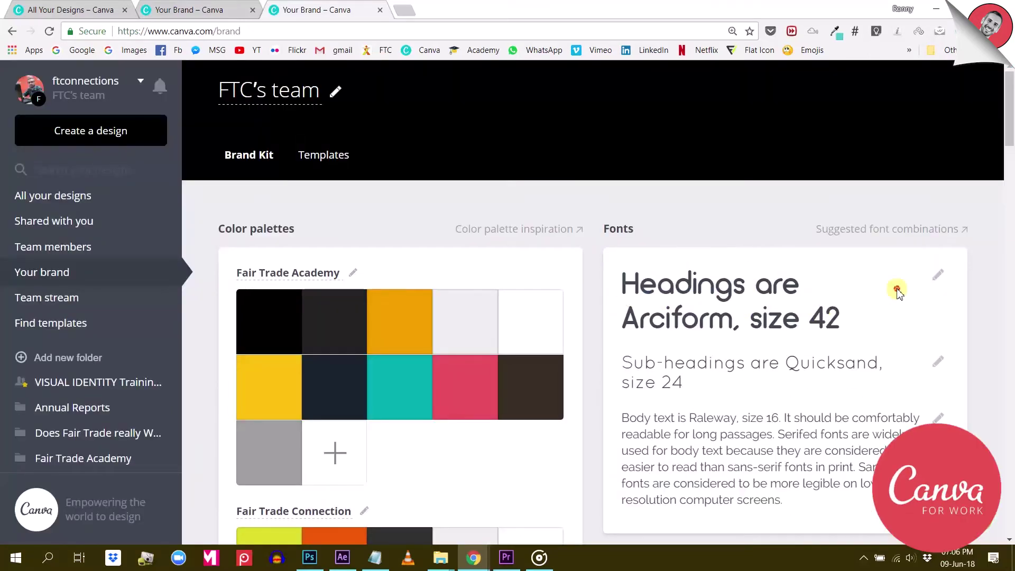
click(937, 275)
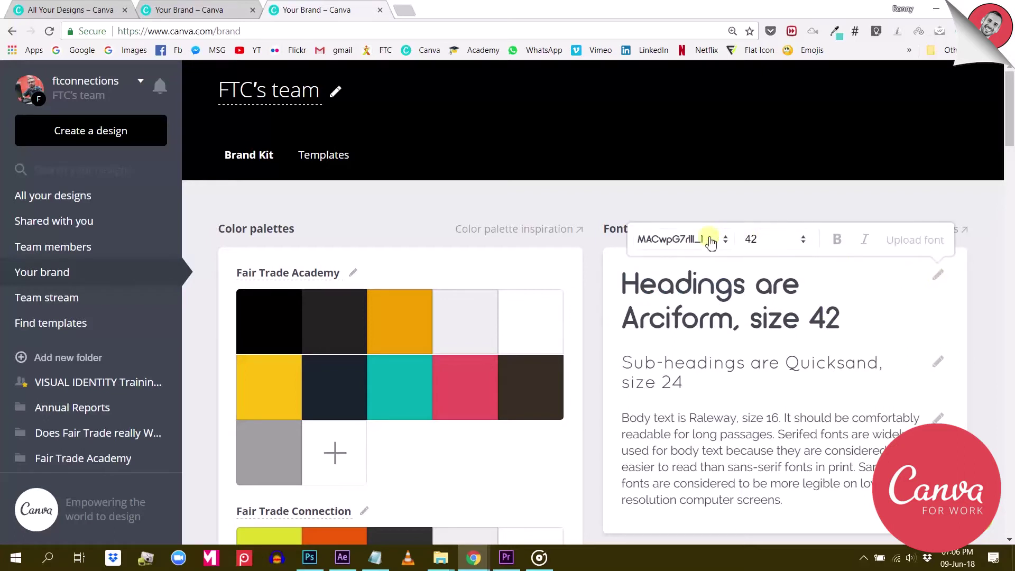
click(966, 315)
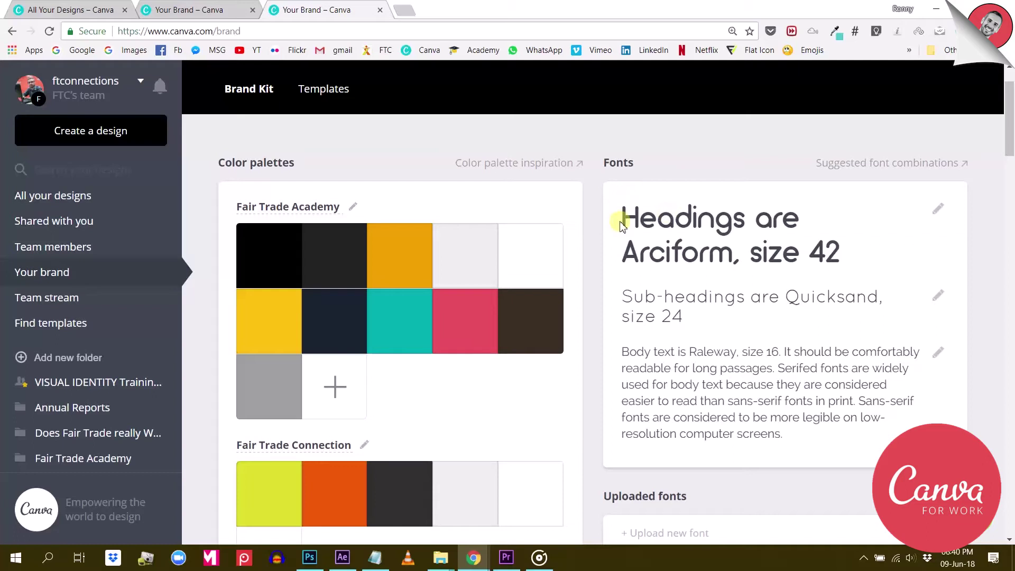
click(940, 214)
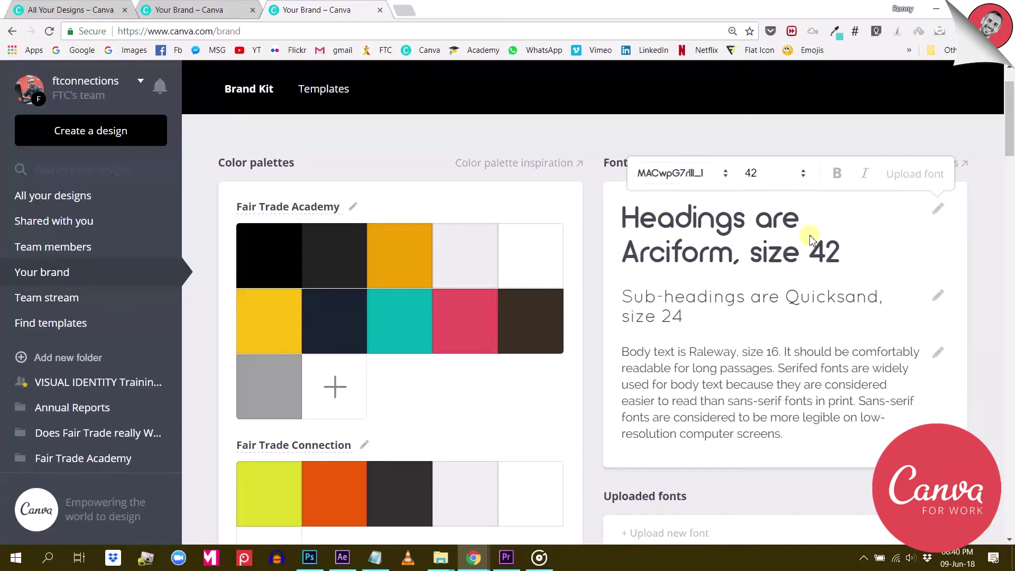
click(935, 306)
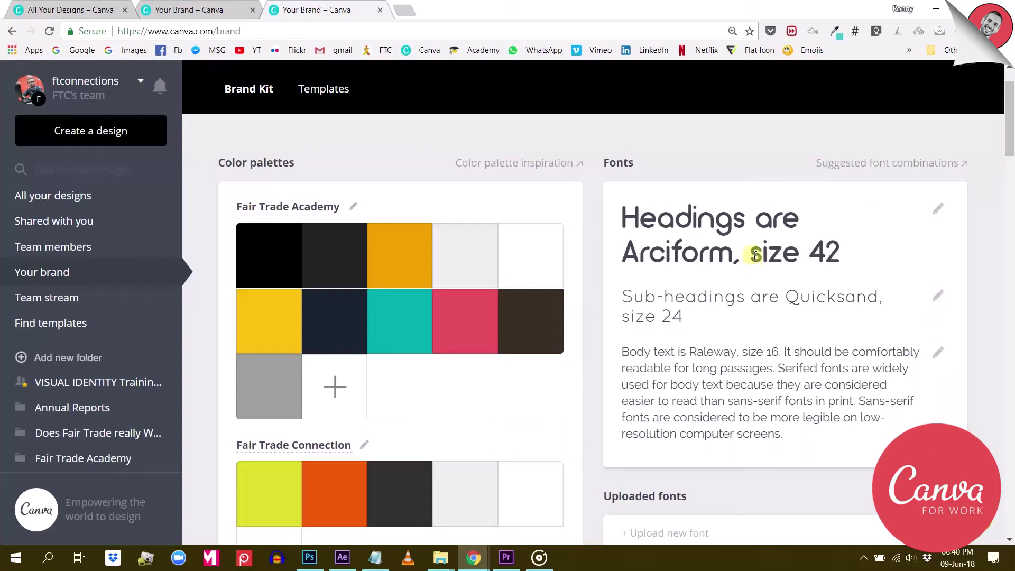
click(940, 304)
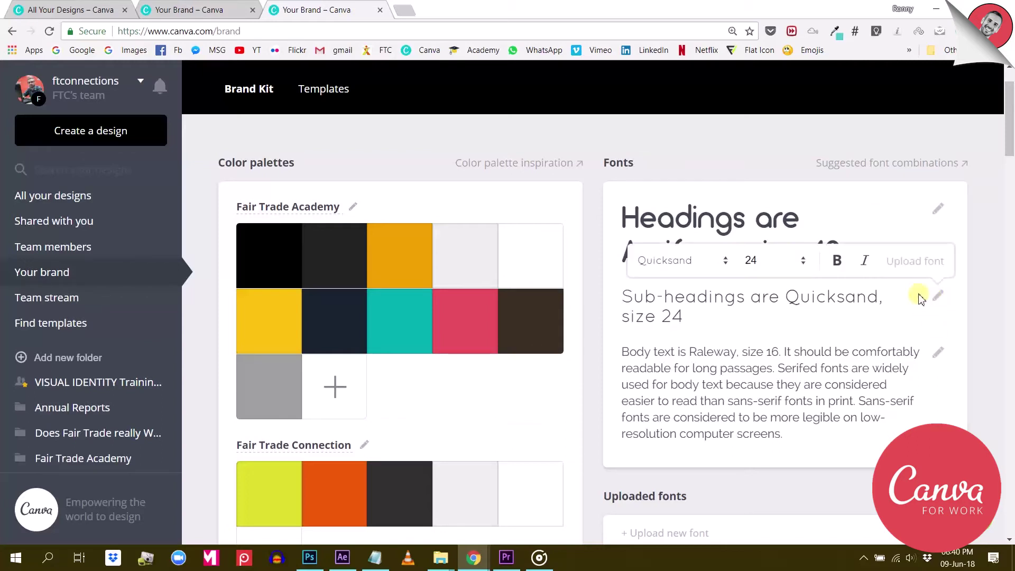
click(871, 329)
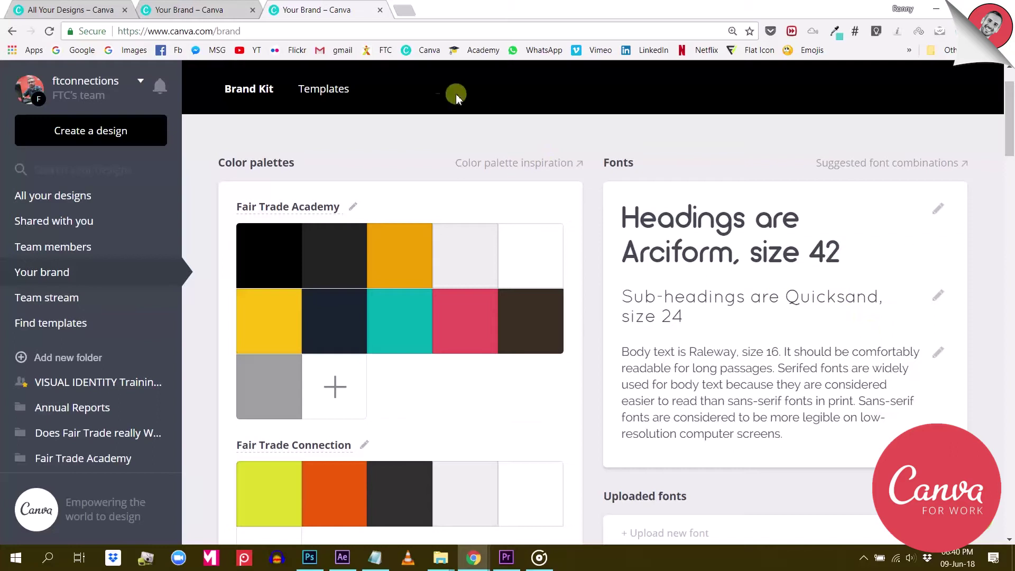
Step: Duplicate the My TEXT page and place a new brand-font heading below the title
key(alt+Left)
scroll(420, 227, down, 10)
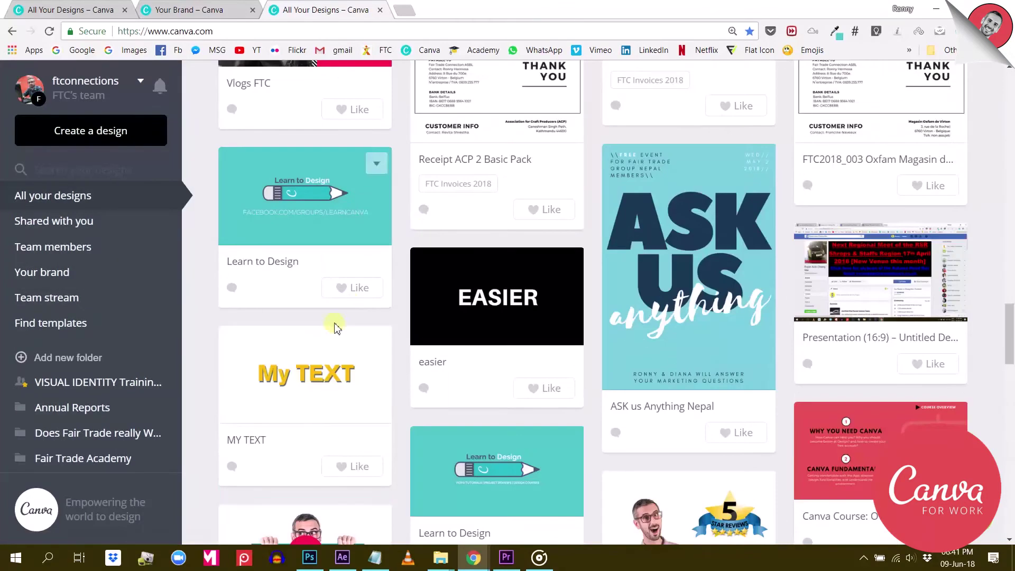
click(277, 358)
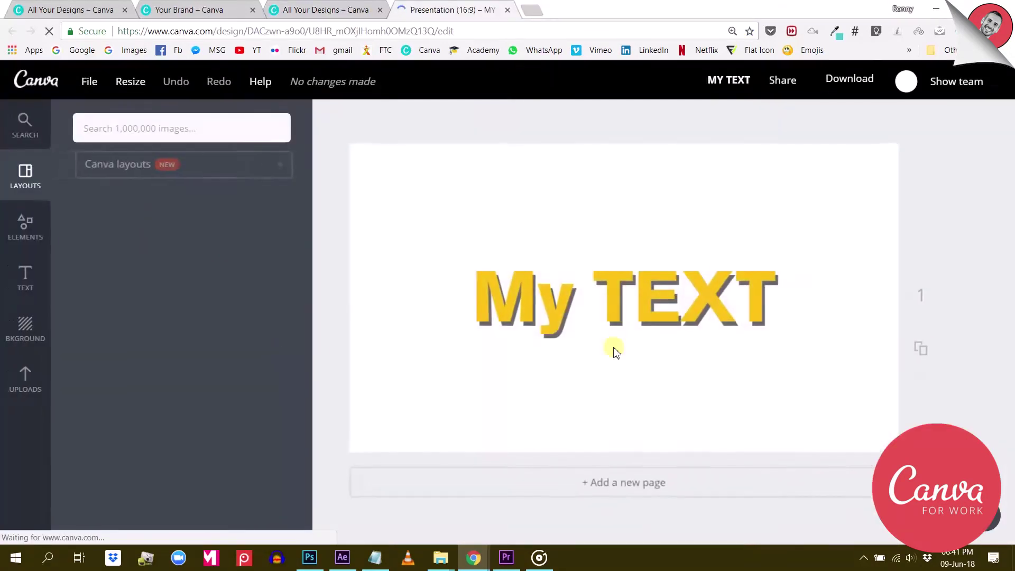
click(920, 351)
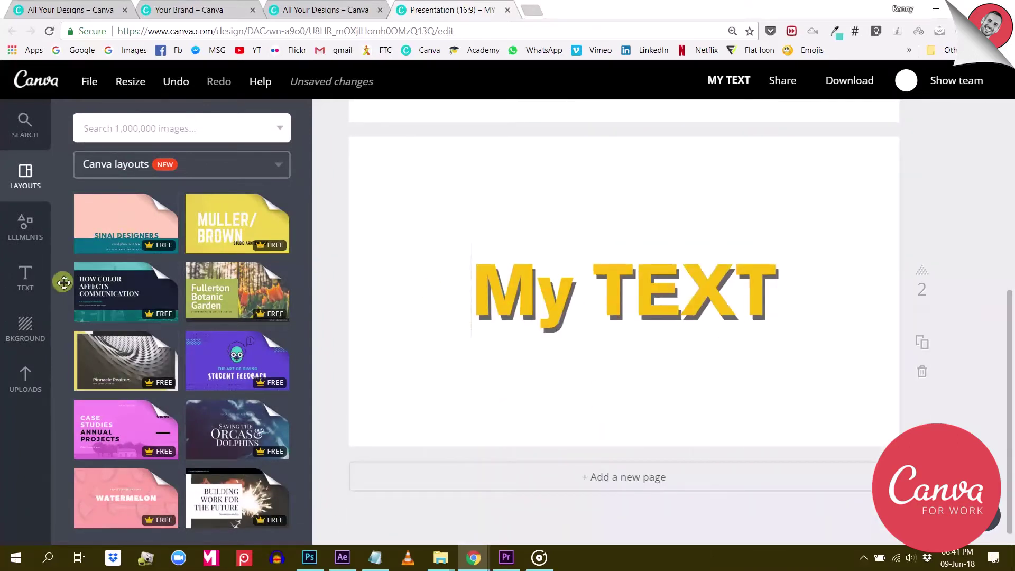
click(25, 285)
click(159, 206)
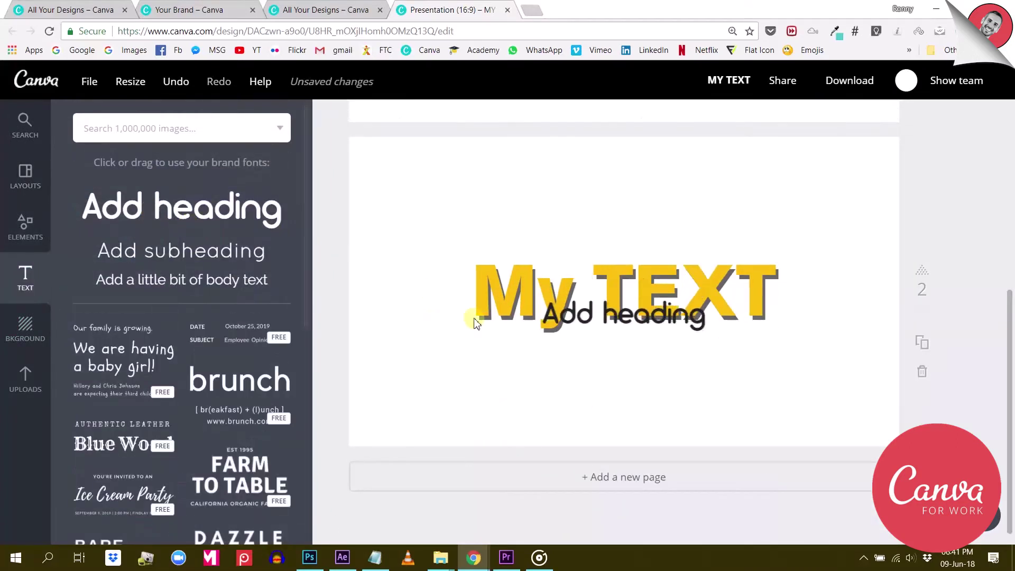
double_click(621, 320)
drag(621, 320, 625, 369)
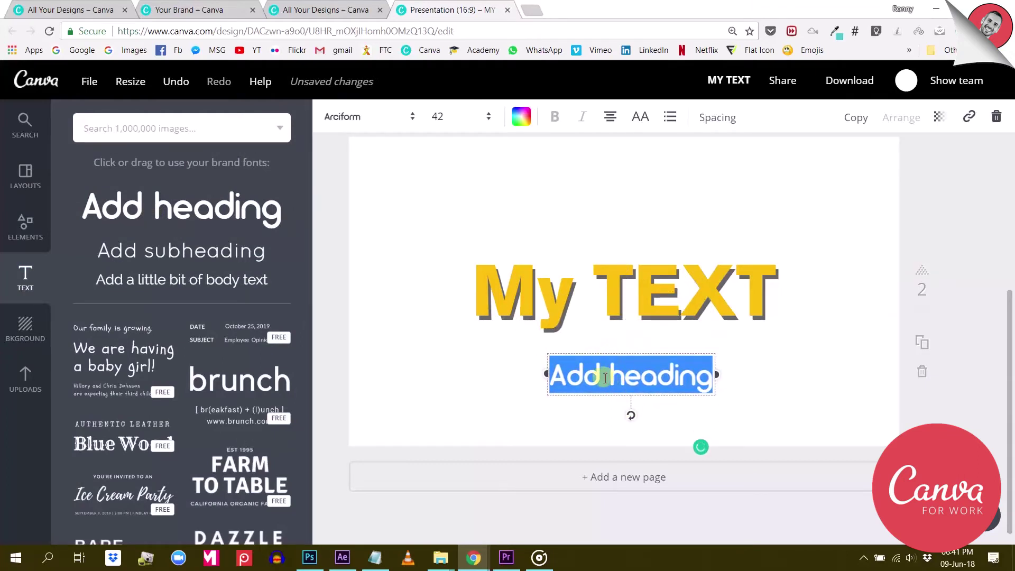
Step: Duplicate the page again and browse the My TEXT title's brand colour palettes without changing them
key(ctrl+d)
click(669, 387)
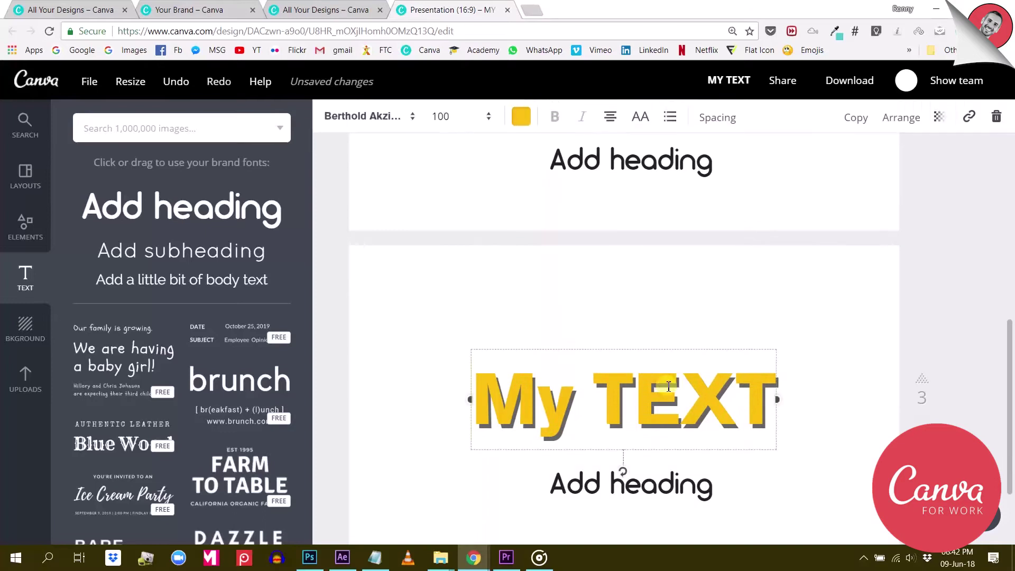
click(522, 119)
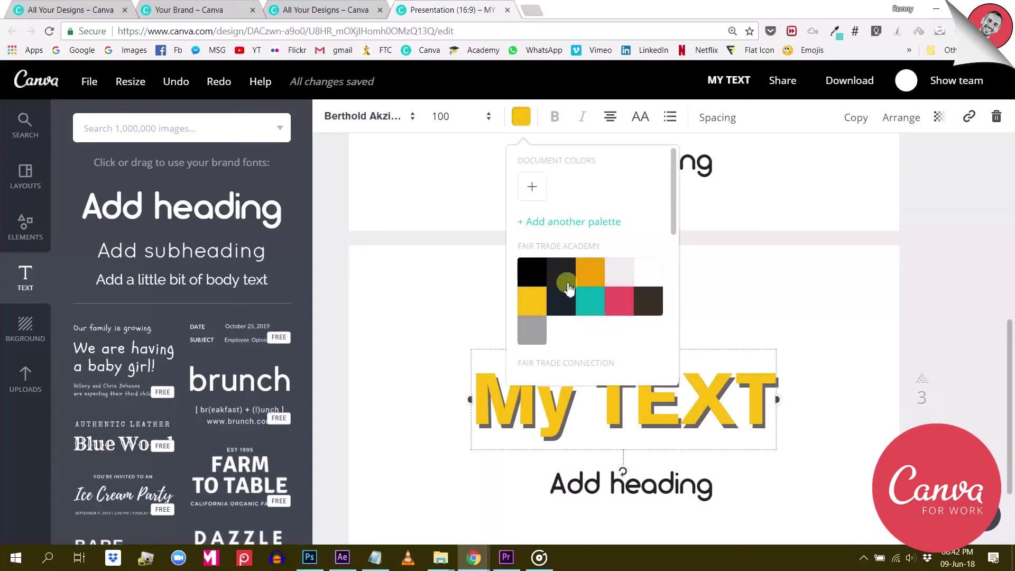
scroll(562, 291, down, 3)
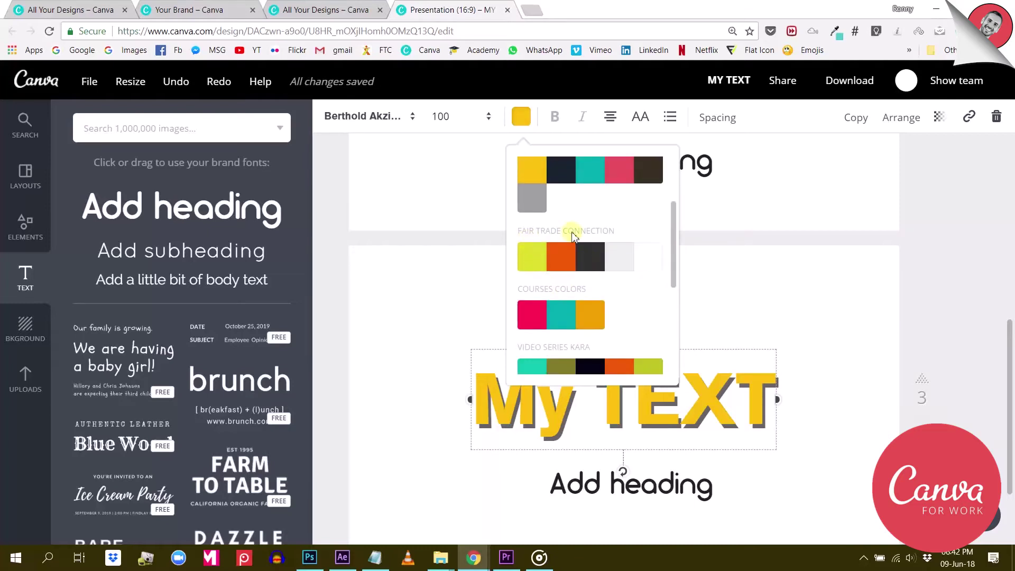
scroll(535, 306, down, 3)
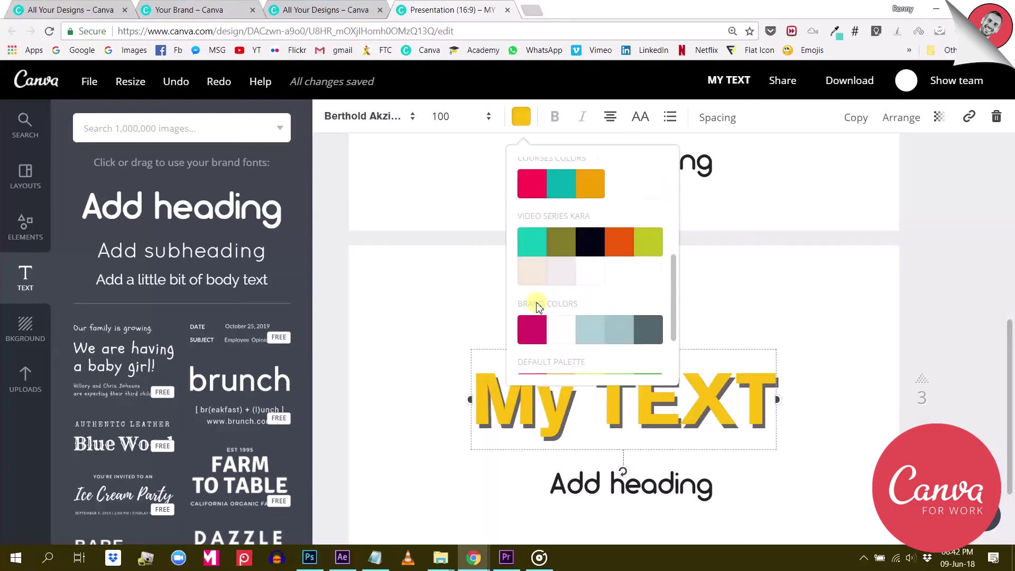
click(832, 303)
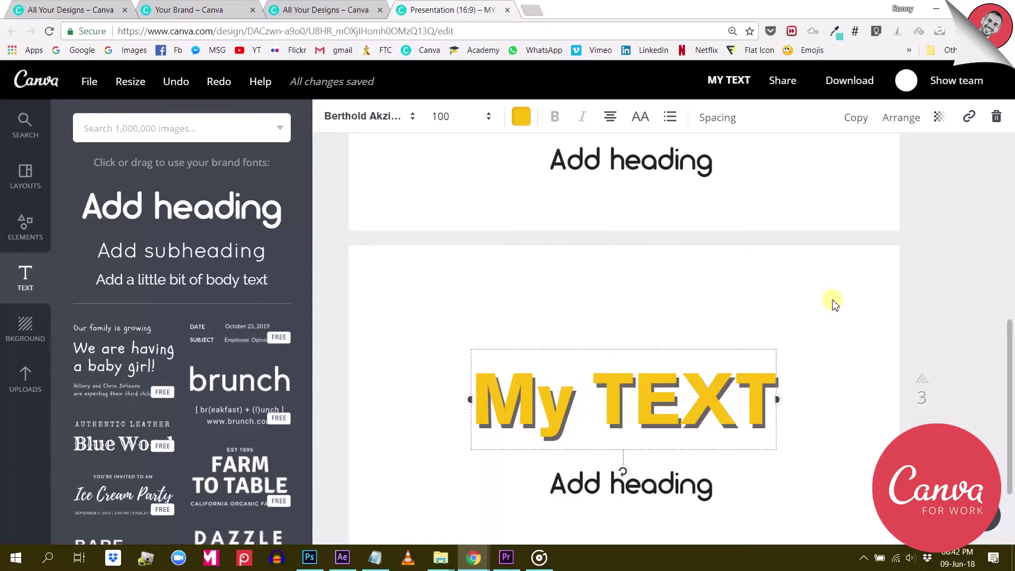
Step: Open the team Brand Kit and click the Fair Trade Academy and Fair Trade Connection palette title pencils
click(331, 11)
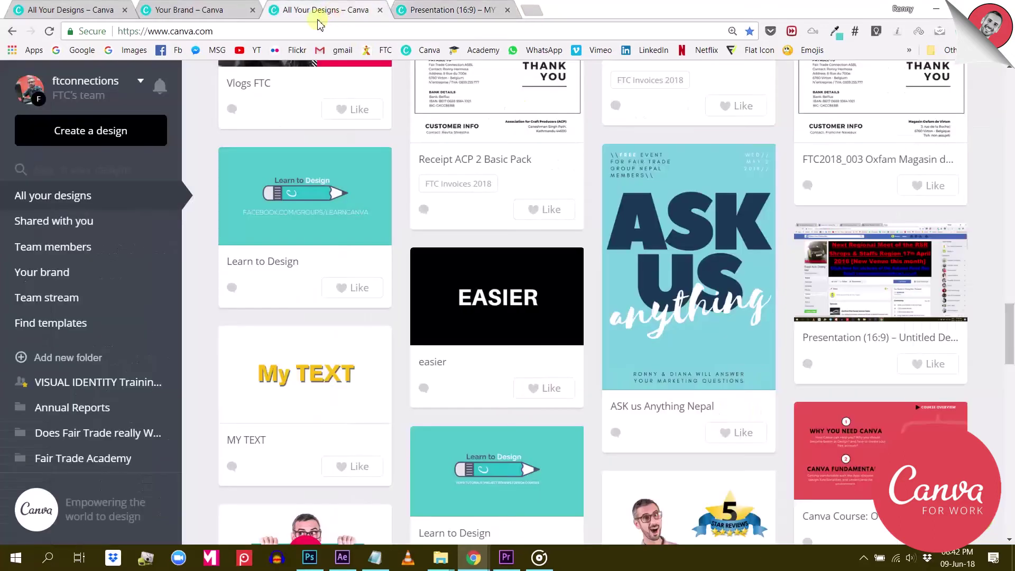
click(38, 273)
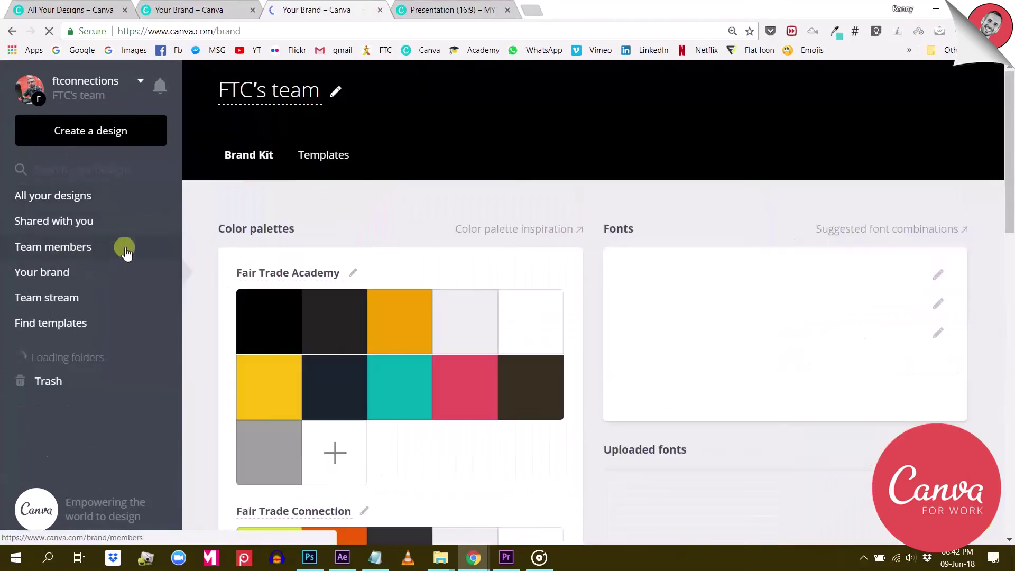
scroll(227, 243, down, 1)
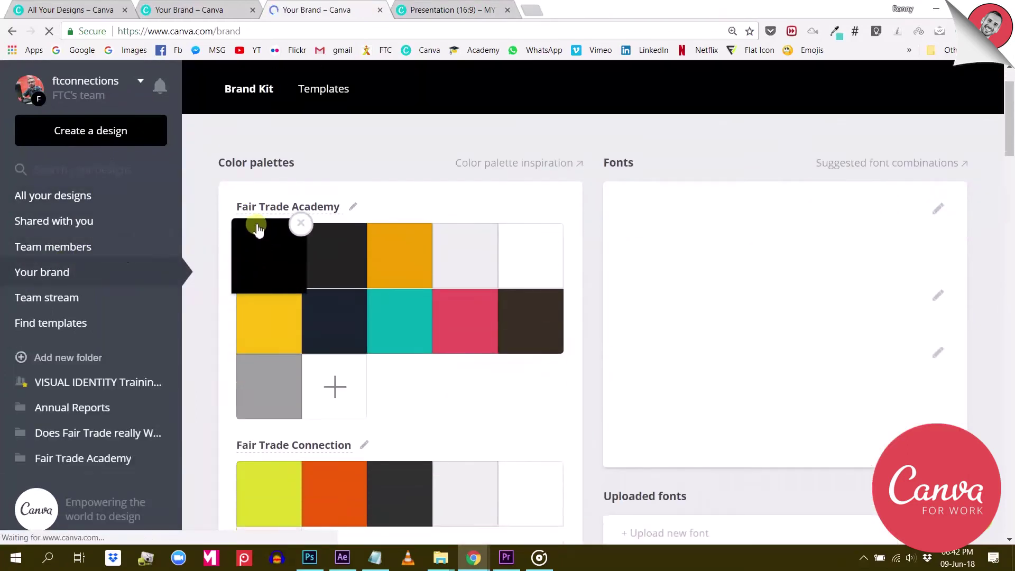
click(357, 209)
scroll(355, 294, down, 3)
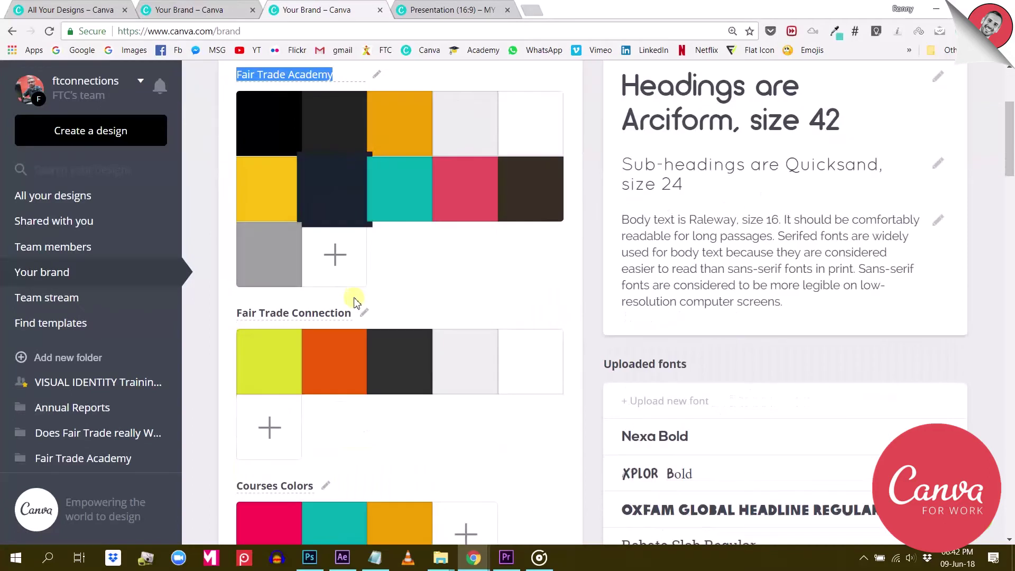
click(366, 314)
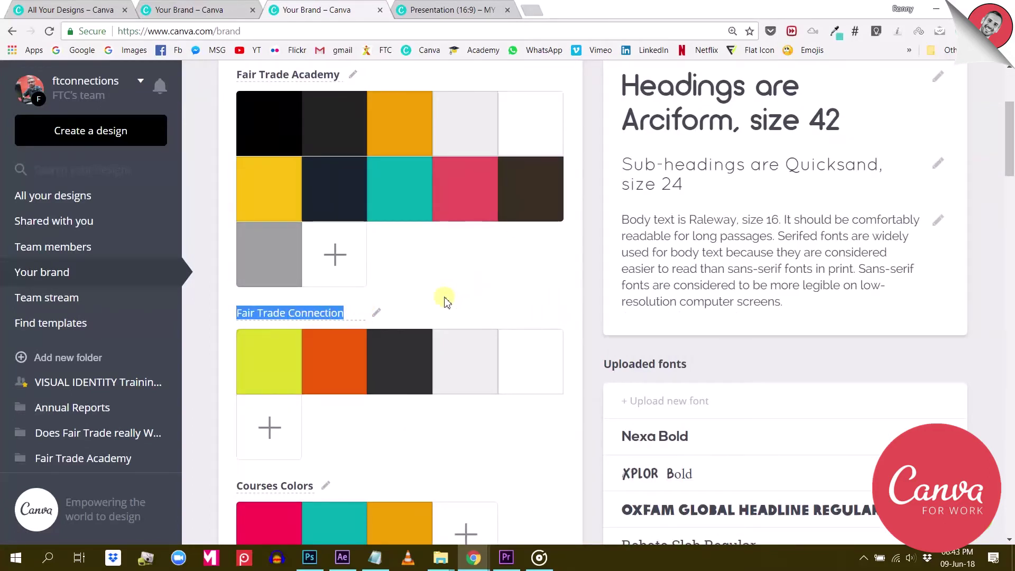
Step: Scroll down through the remaining palettes and brand fonts, then back up
scroll(421, 317, down, 3)
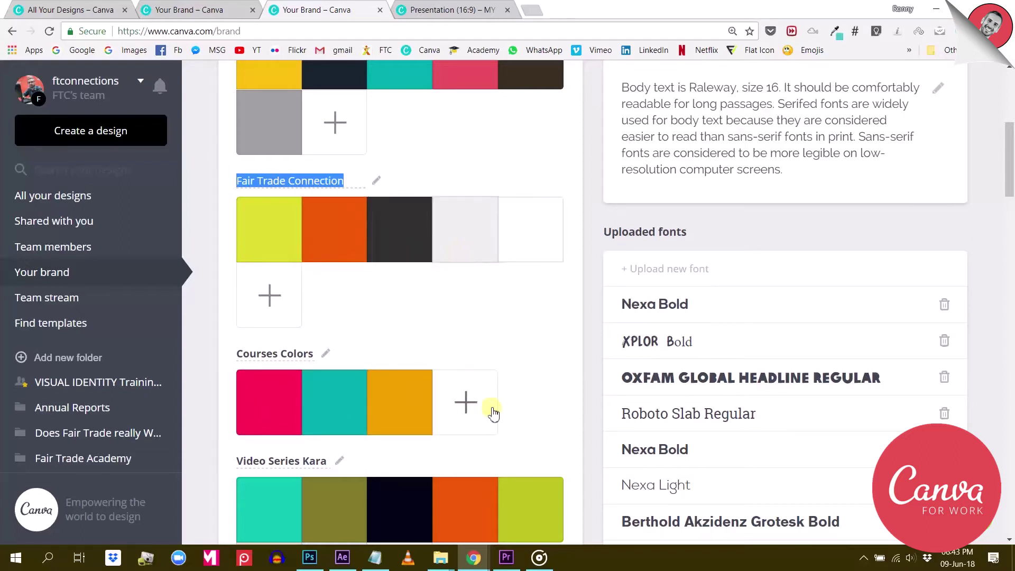
scroll(528, 379, down, 3)
scroll(528, 380, down, 3)
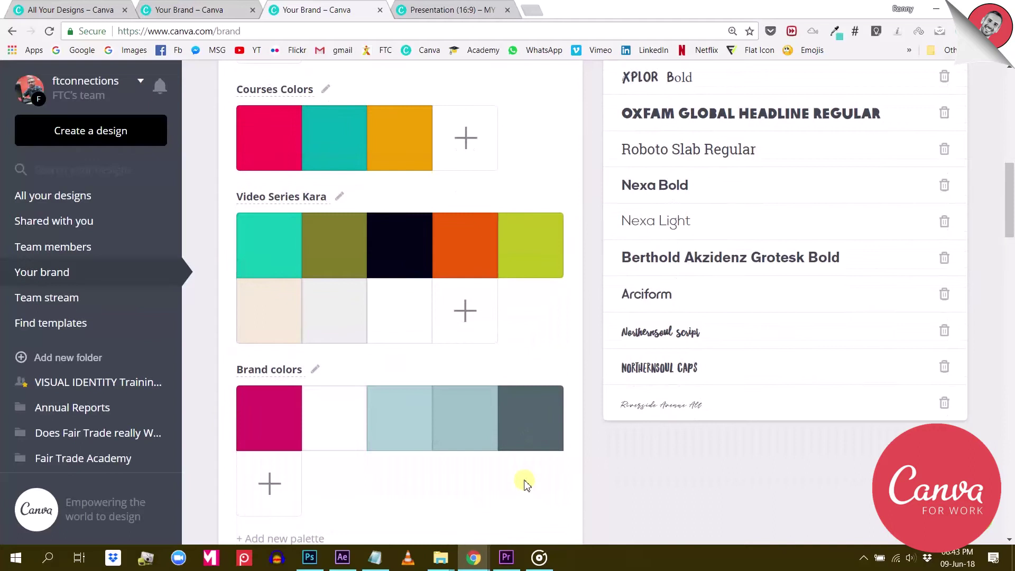
scroll(534, 402, up, 6)
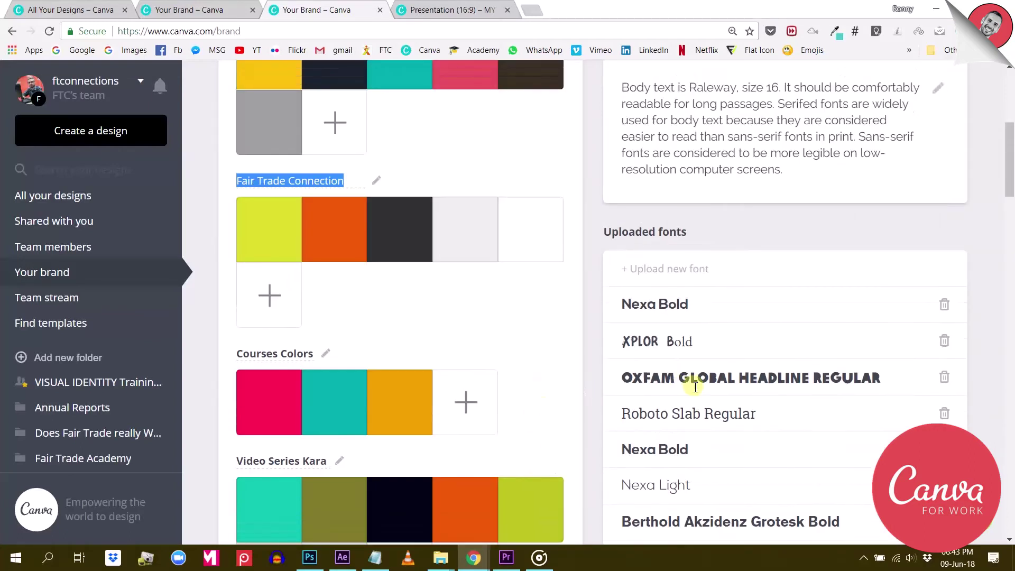
scroll(687, 386, up, 4)
scroll(696, 386, up, 1)
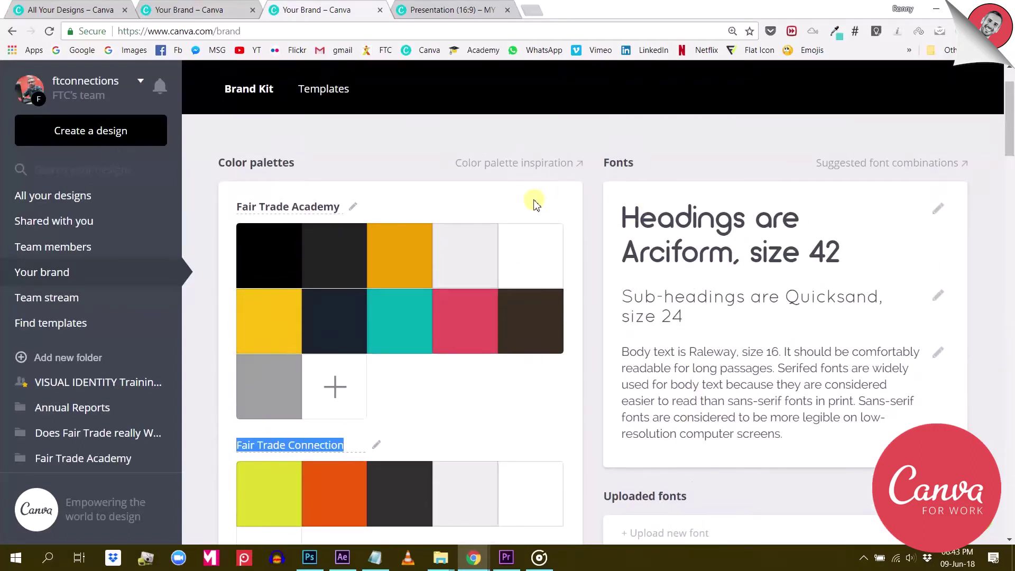
scroll(534, 201, up, 2)
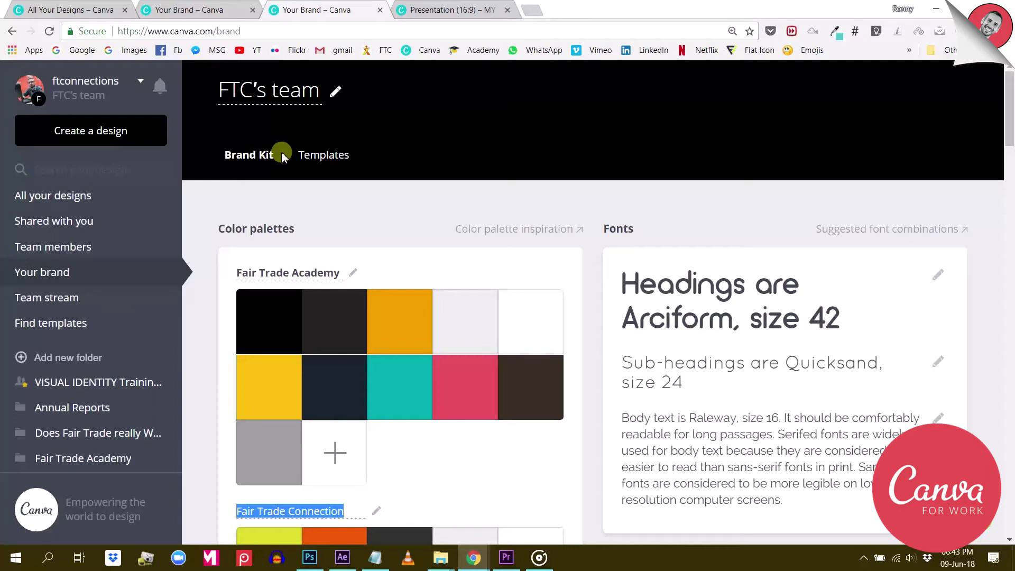
Step: Scroll the Team members page and highlight the User roles heading
click(418, 10)
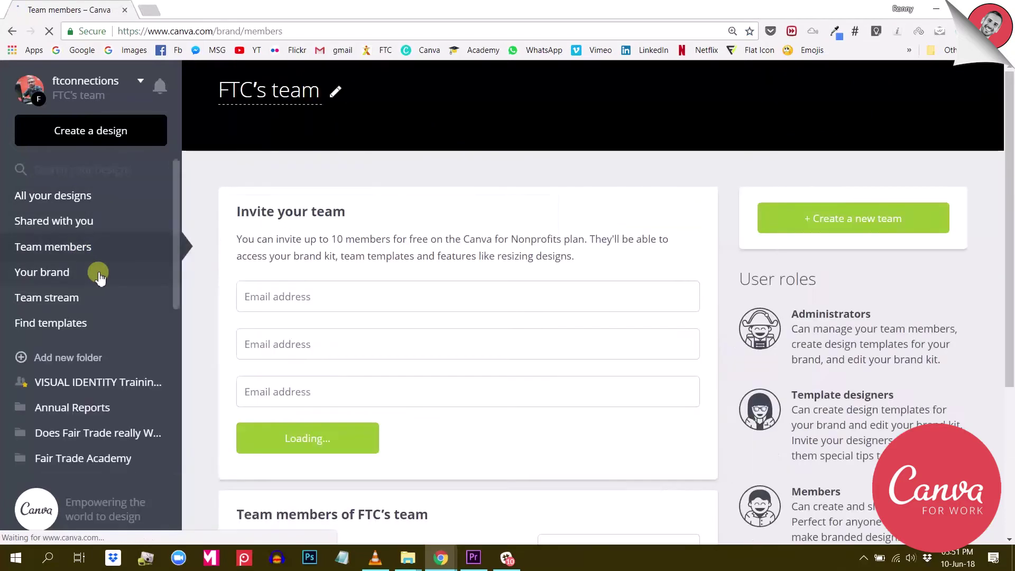
scroll(385, 340, down, 4)
scroll(671, 295, up, 1)
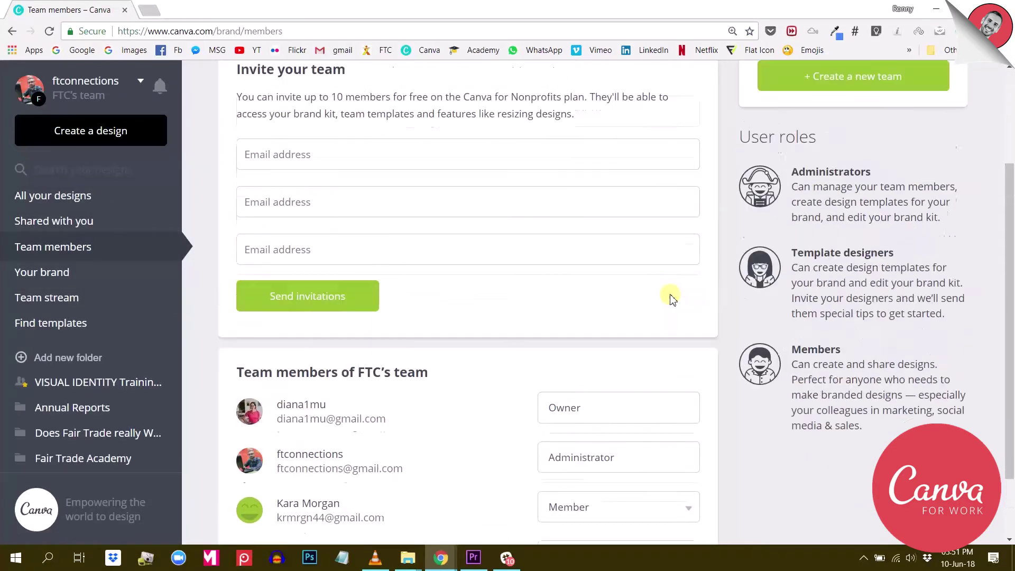
drag(743, 148, 819, 151)
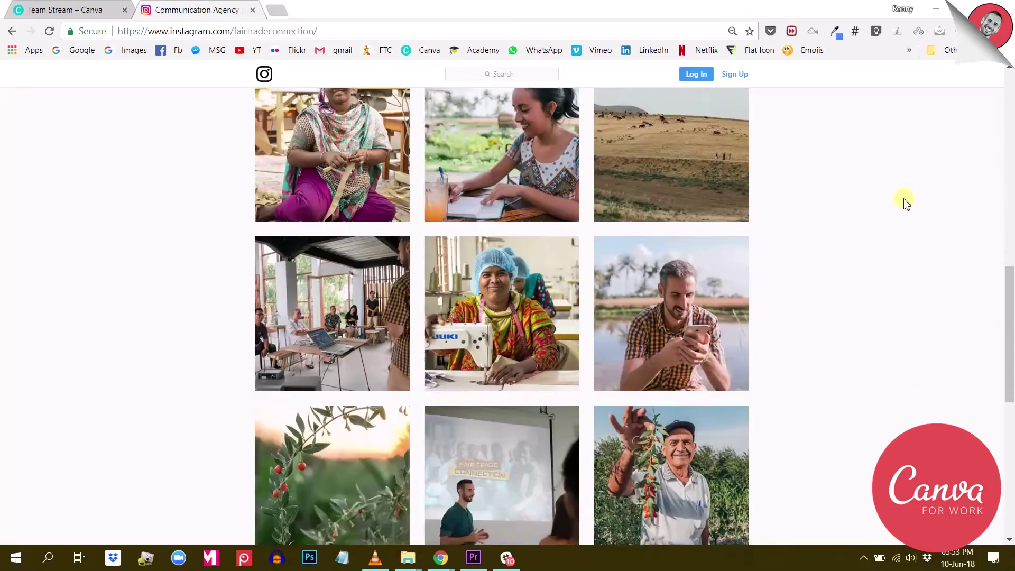
Step: Scroll the organisation's Instagram photo grid and open the post of the woman writing at a table
scroll(906, 203, down, 15)
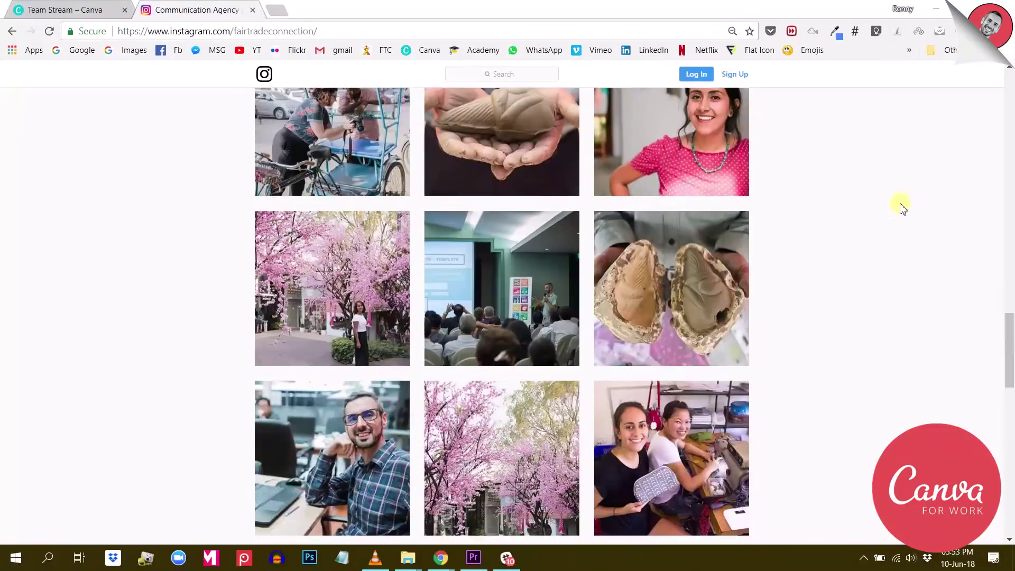
scroll(901, 209, down, 3)
click(527, 462)
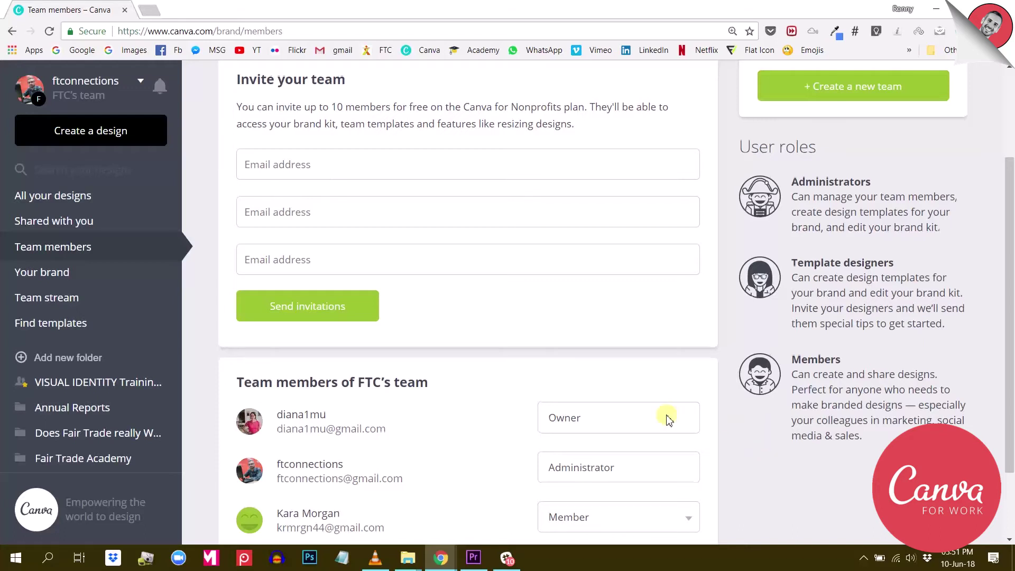
scroll(666, 417, down, 2)
click(690, 475)
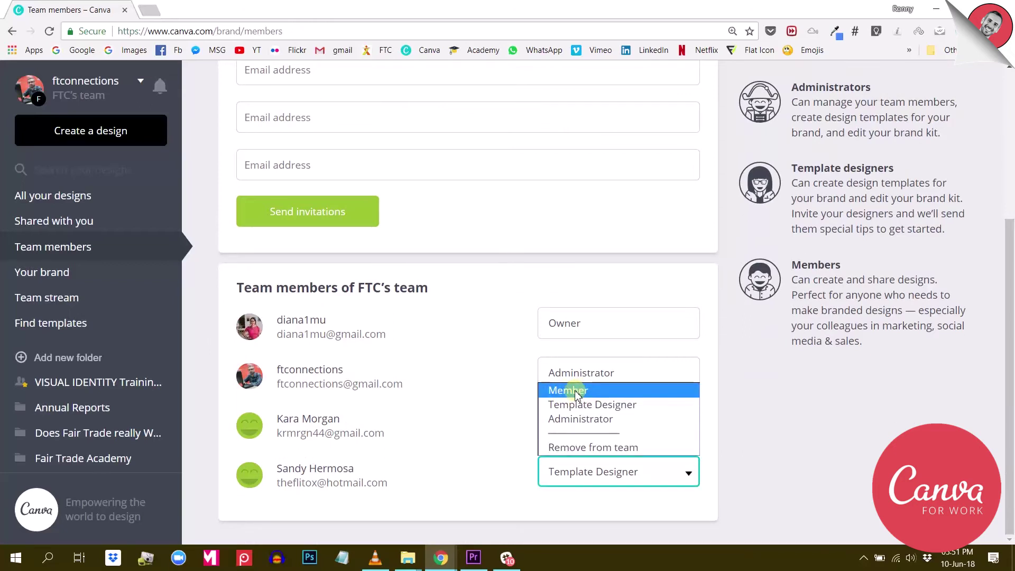
click(791, 420)
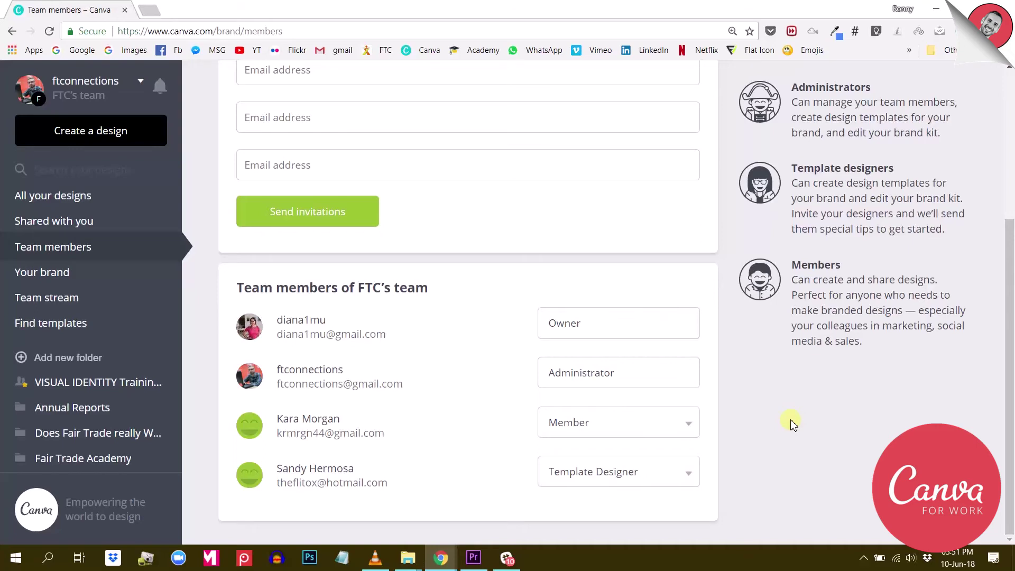
Step: From the team stream, comment 'nice, but there is a typo in there' on Instagram 01 -Lesson 02
click(47, 298)
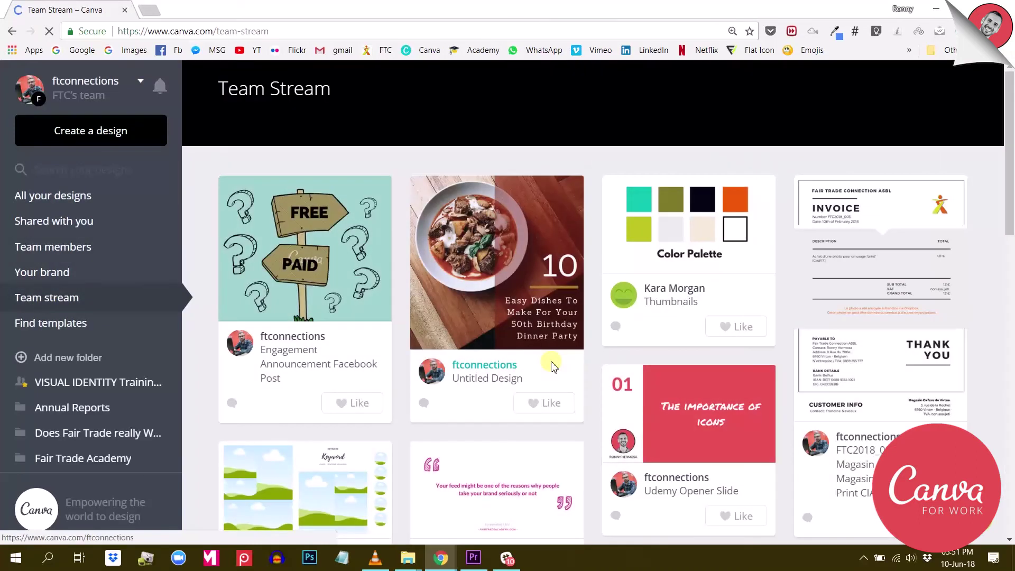
scroll(552, 365, down, 6)
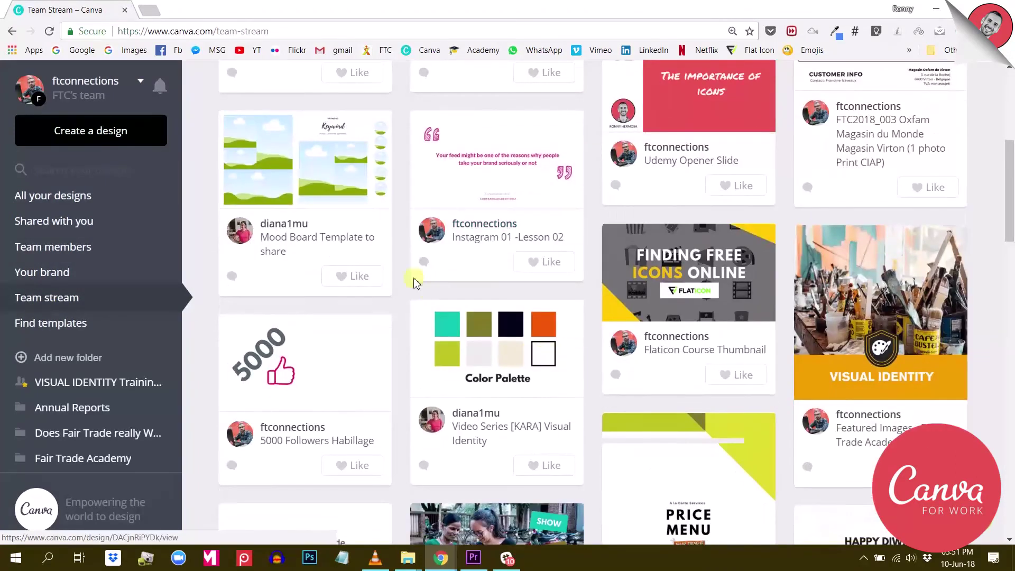
click(422, 264)
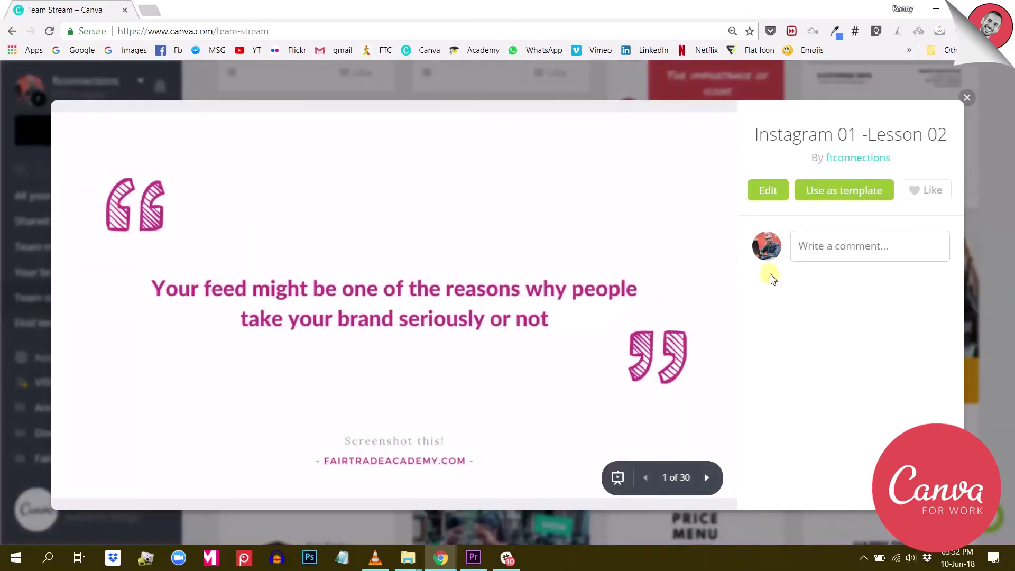
click(826, 253)
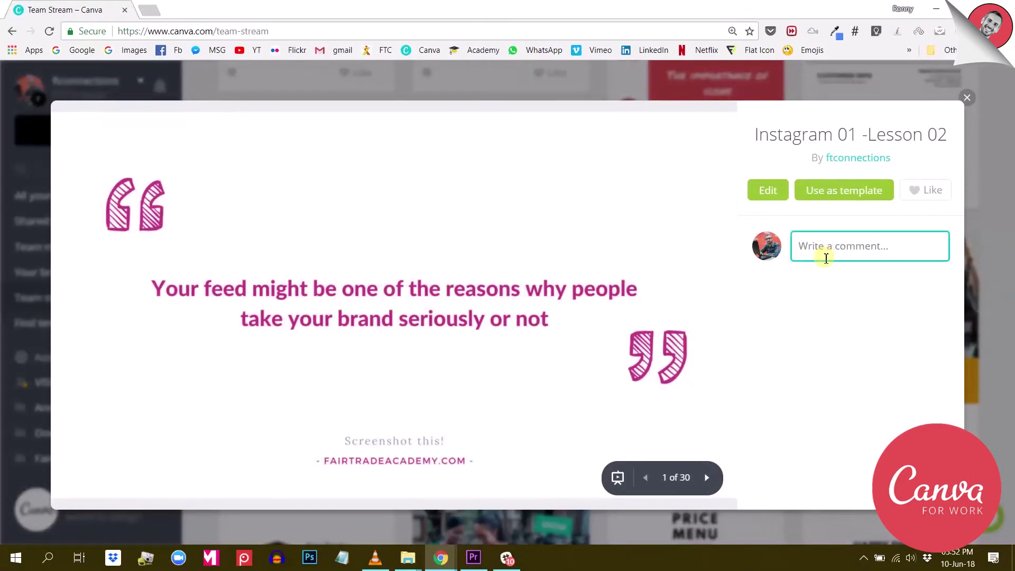
text(nice, but there is a typ)
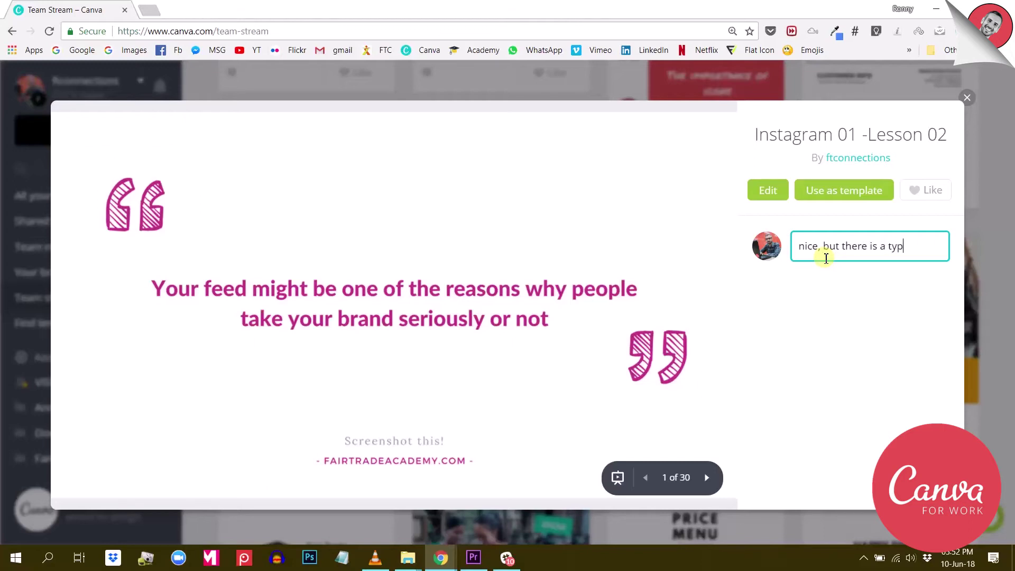
text(o in there!)
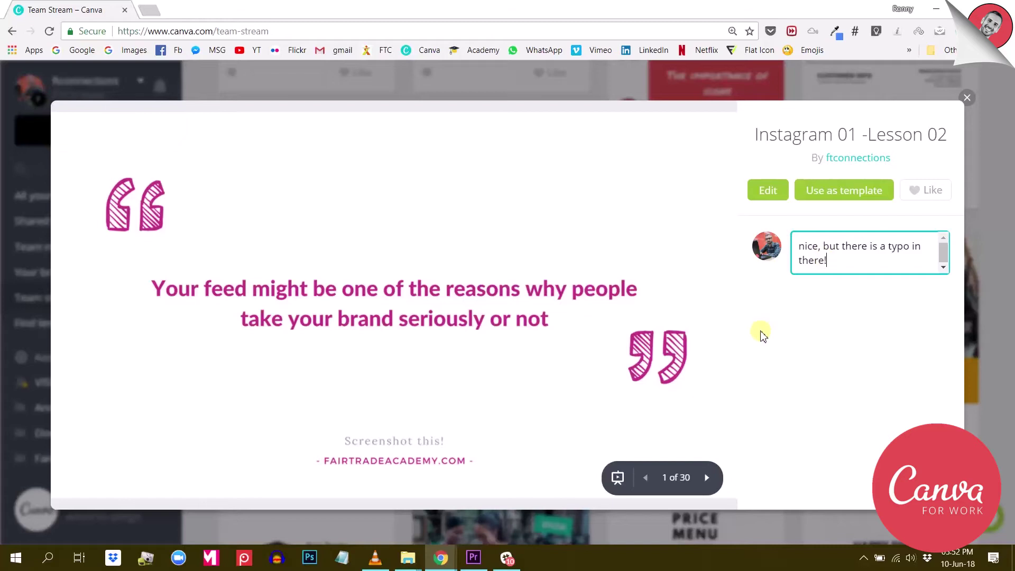
click(755, 326)
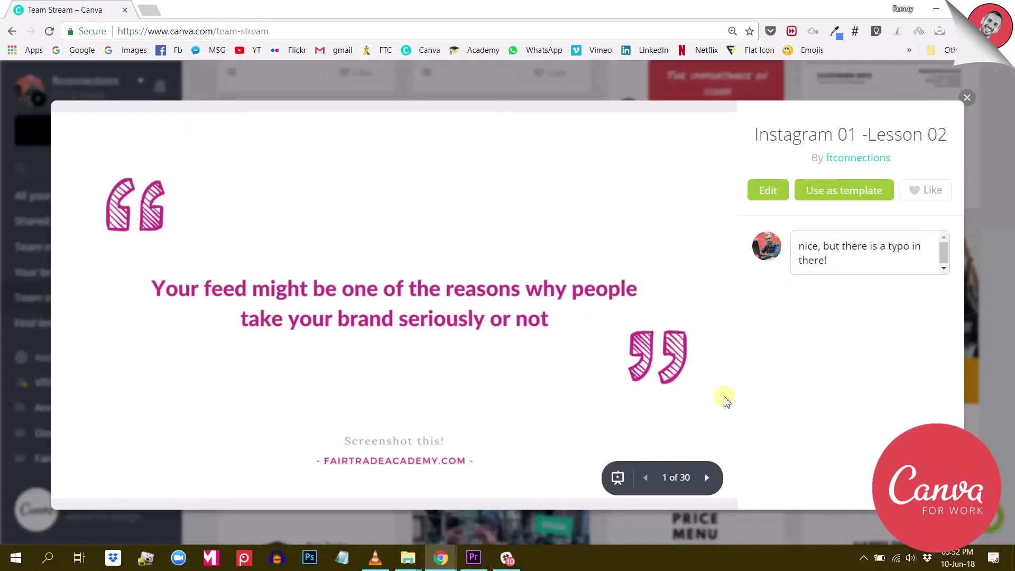
click(967, 97)
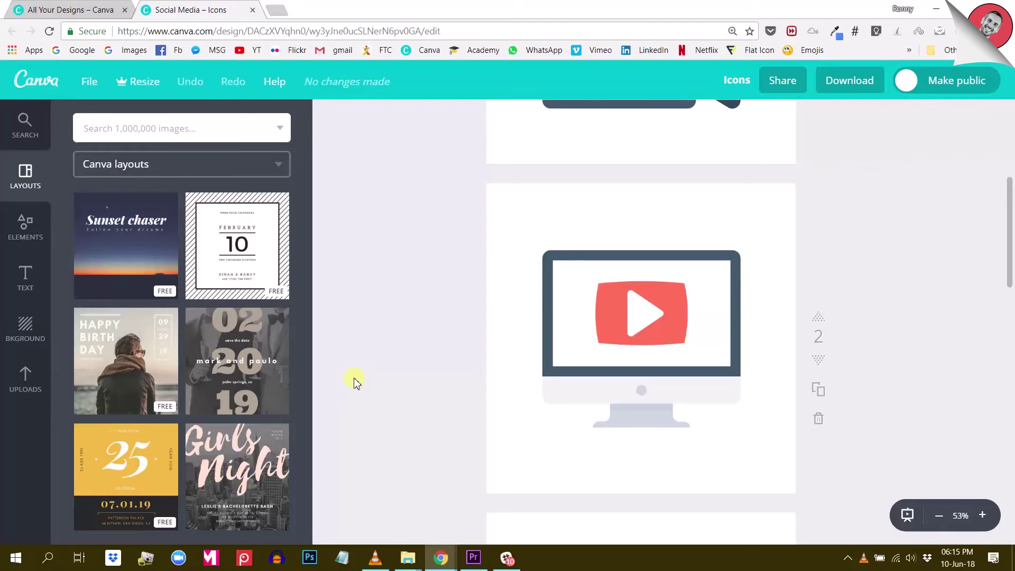
Step: Close the Social Media – Icons design
click(252, 10)
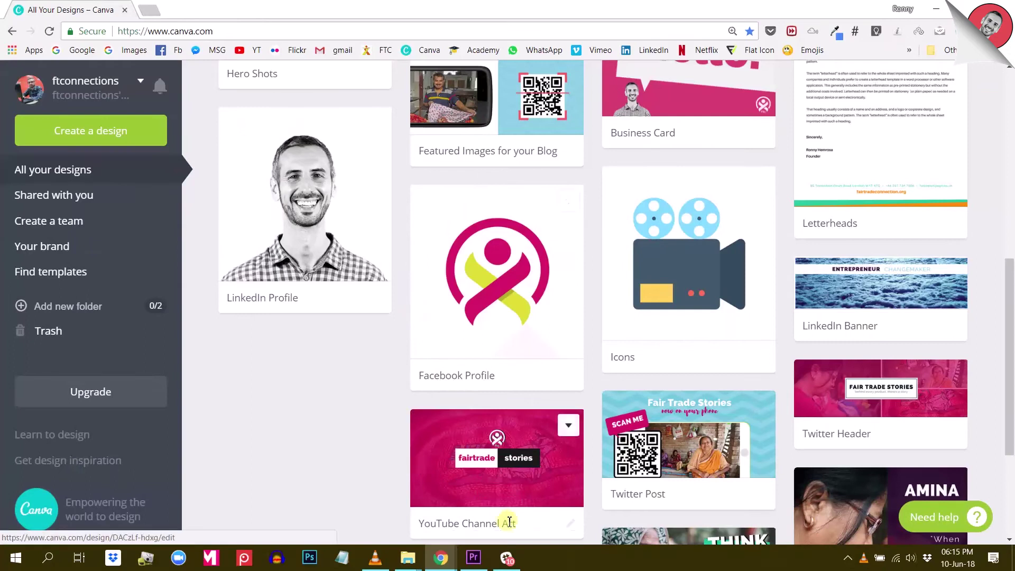
scroll(398, 447, up, 9)
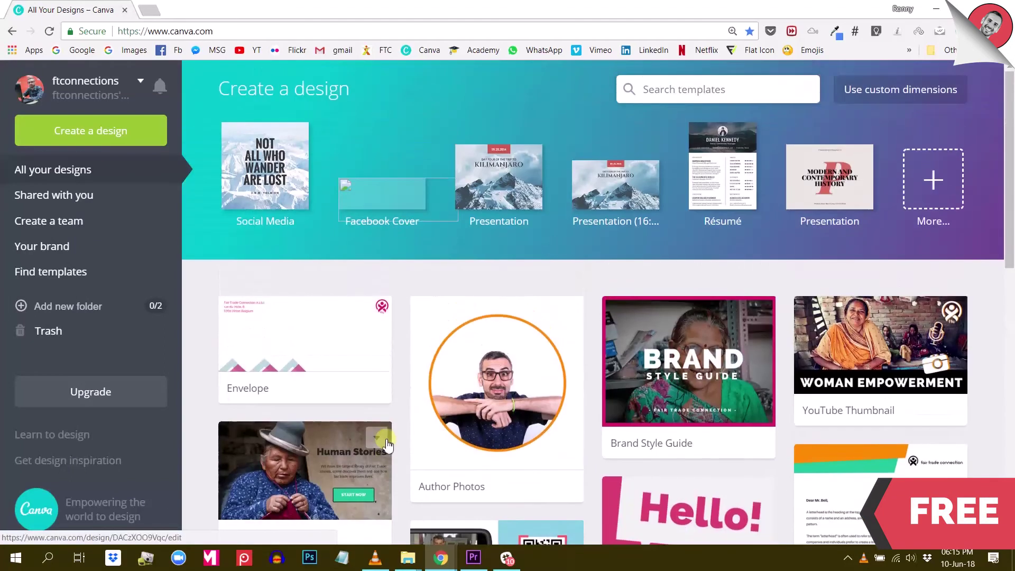
scroll(388, 439, down, 10)
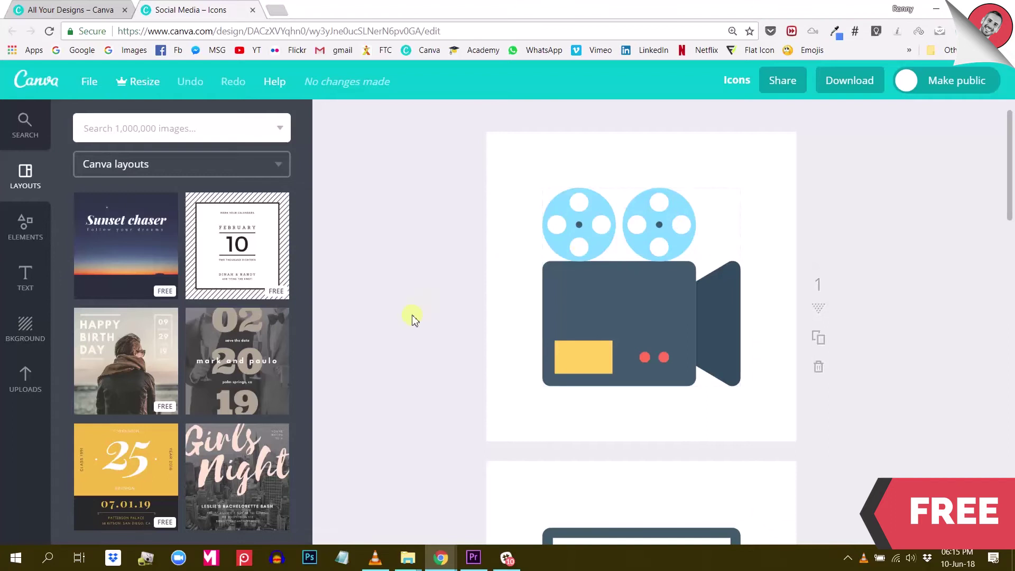
Step: Attempt to enable Transparent background for a PNG download on the free account
click(840, 80)
click(808, 159)
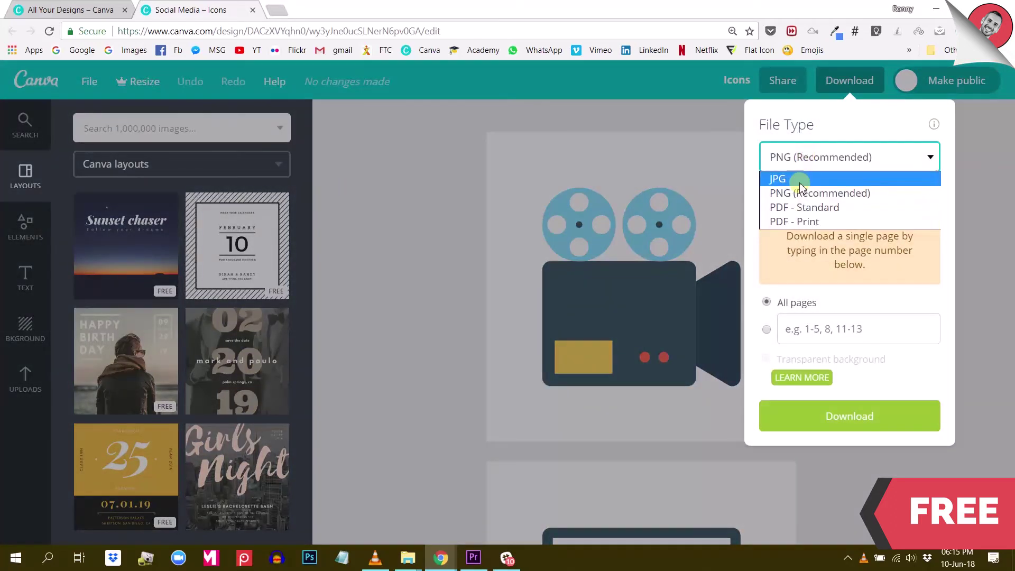
click(783, 195)
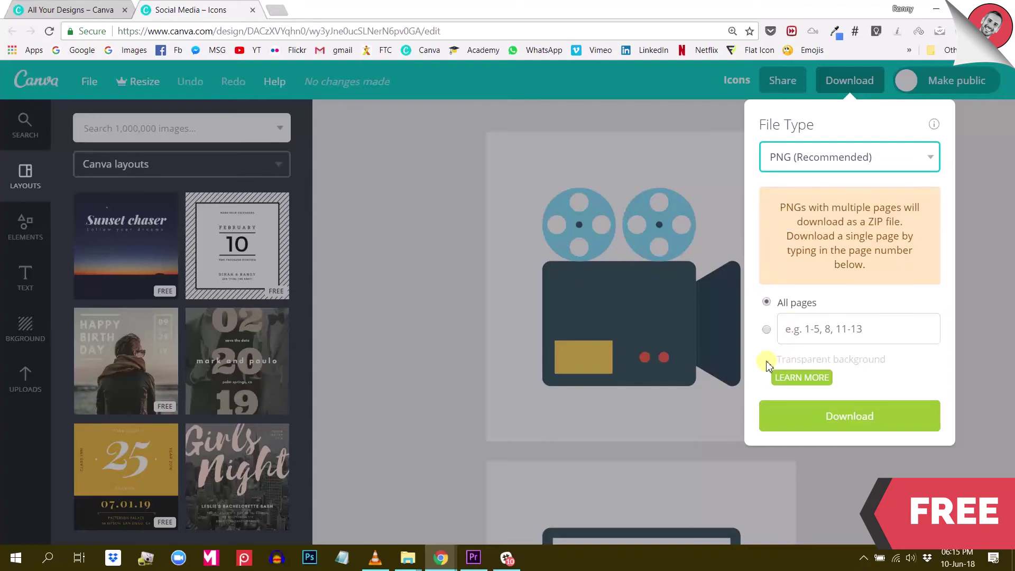
click(867, 369)
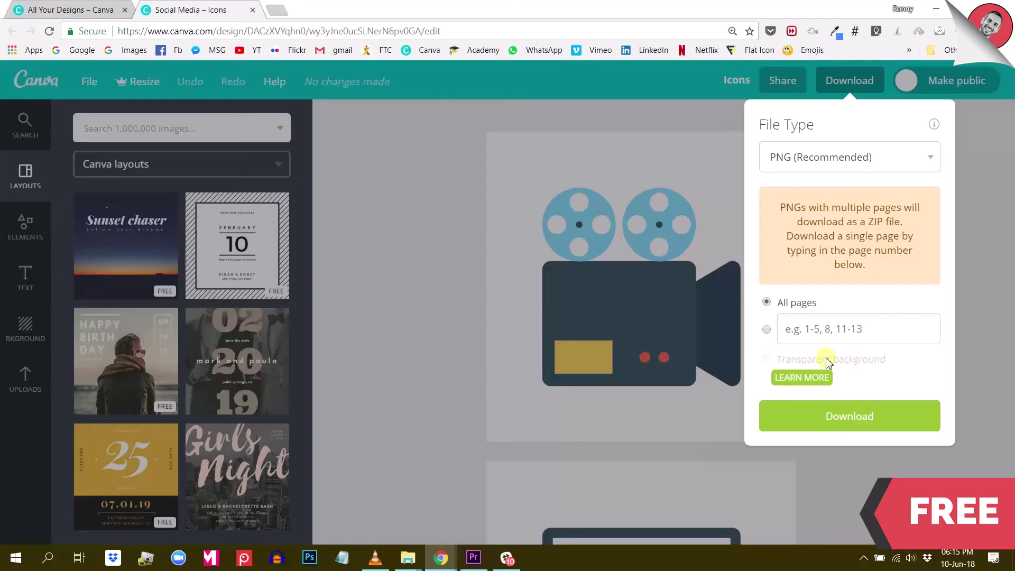
click(766, 359)
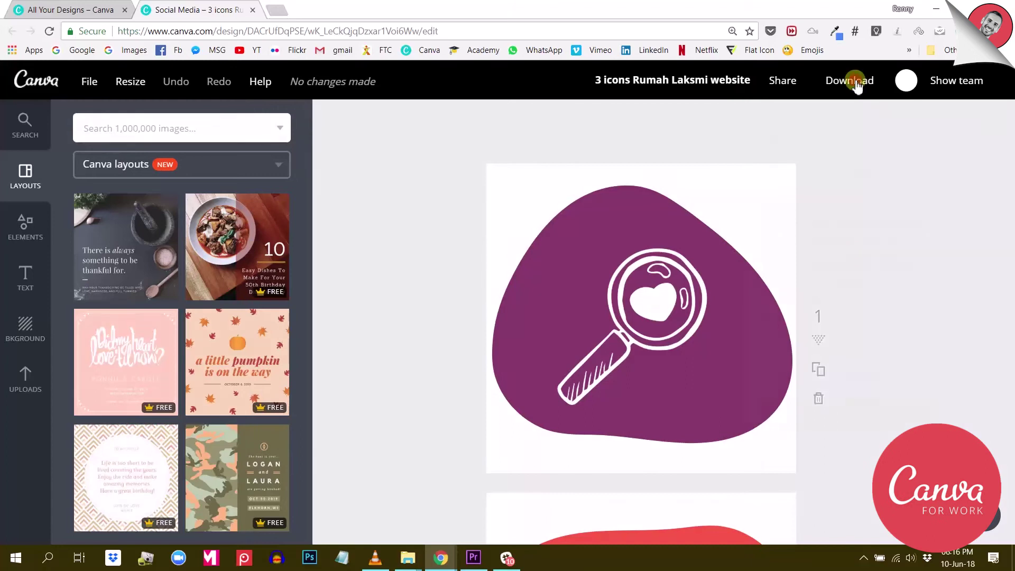
Step: Download the purple magnifier design as a transparent-background PNG and open the downloaded file
click(861, 85)
click(781, 157)
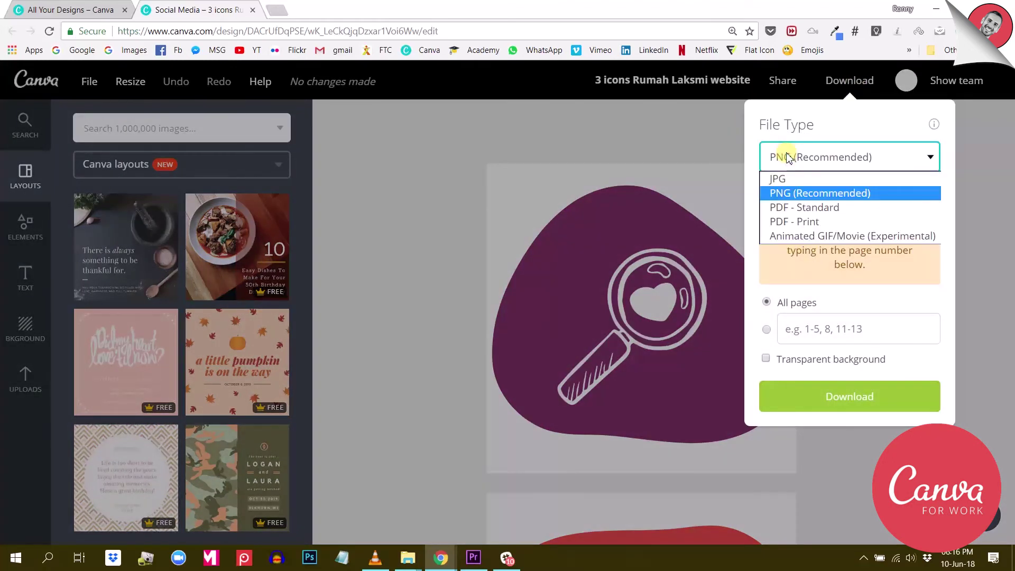
click(781, 155)
click(766, 360)
click(850, 403)
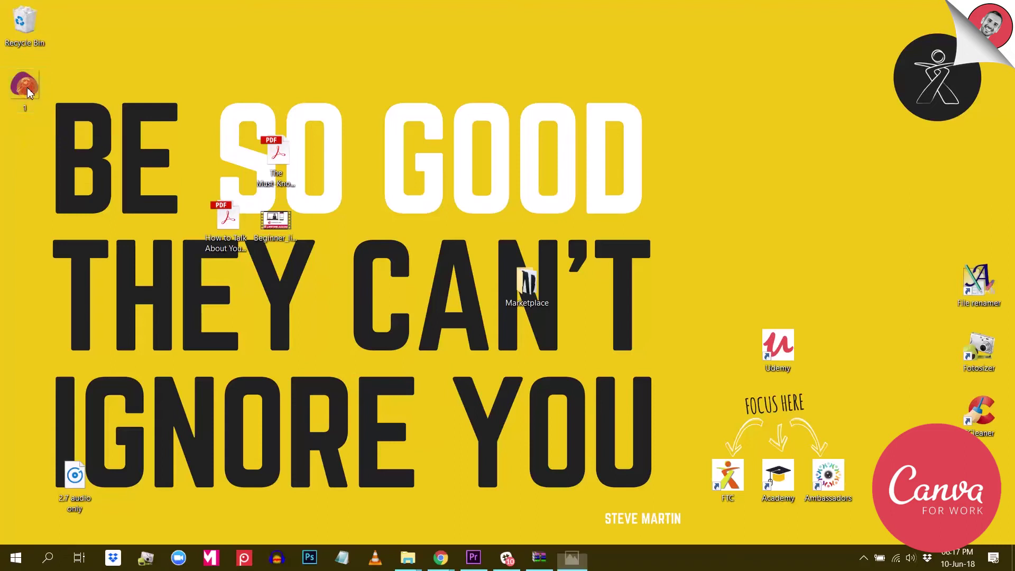
double_click(27, 87)
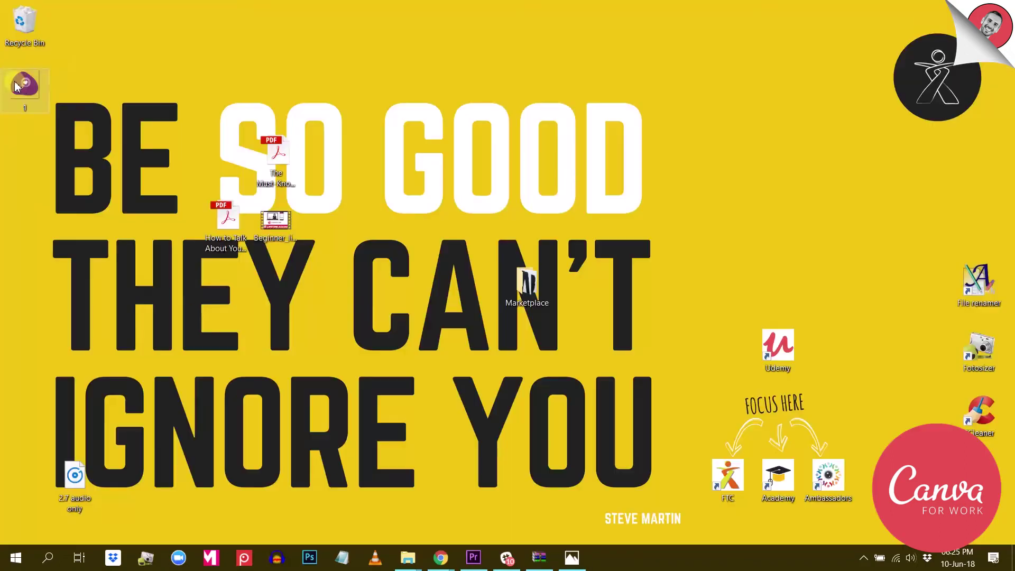
Step: Drag the downloaded 1.png into the Premiere Pro timeline above the video
drag(24, 84, 61, 308)
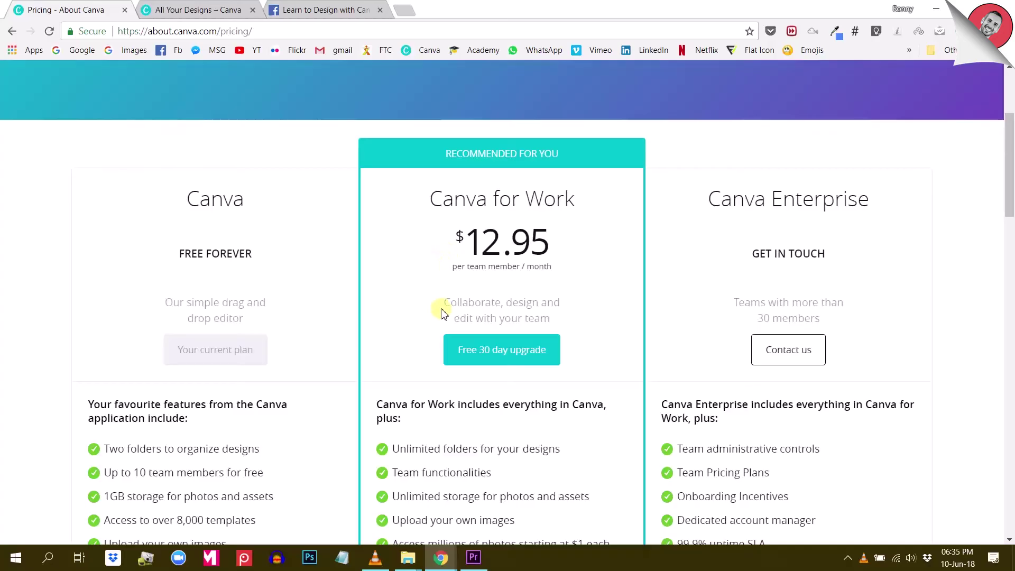
Step: Scroll the pricing page and highlight the 'Magically resize your designs' feature
scroll(443, 313, down, 9)
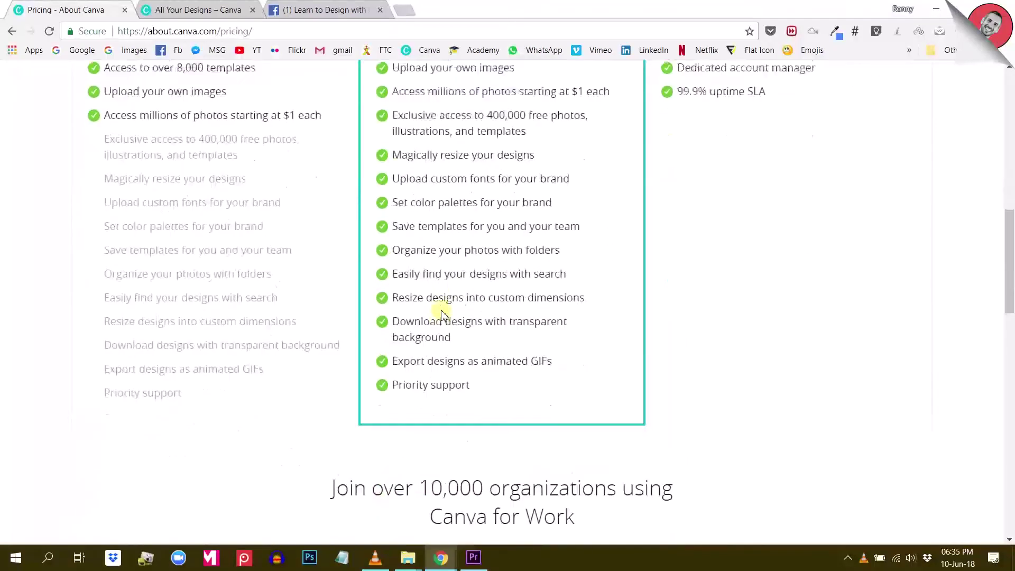
scroll(443, 309, up, 1)
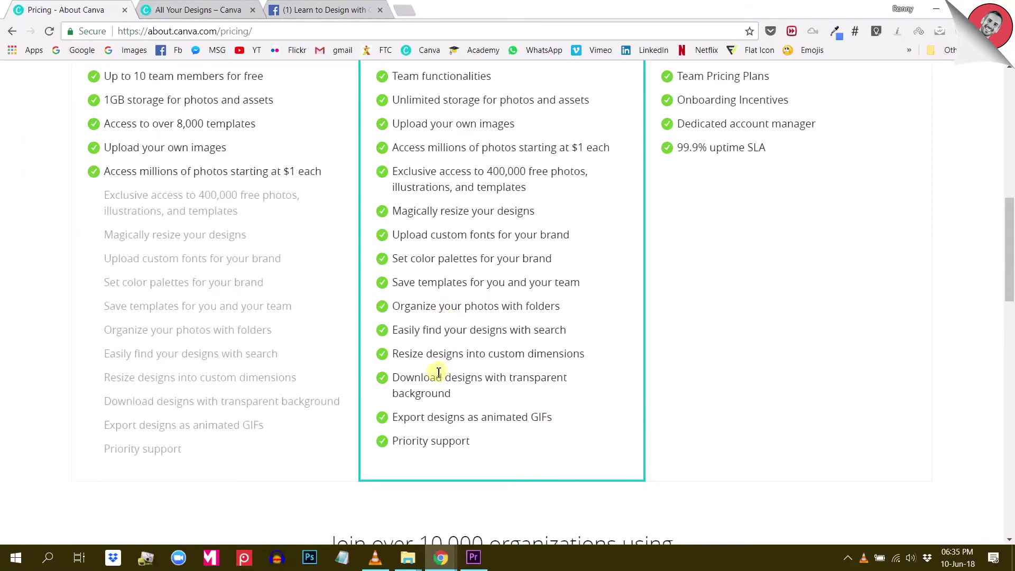
drag(396, 213, 542, 213)
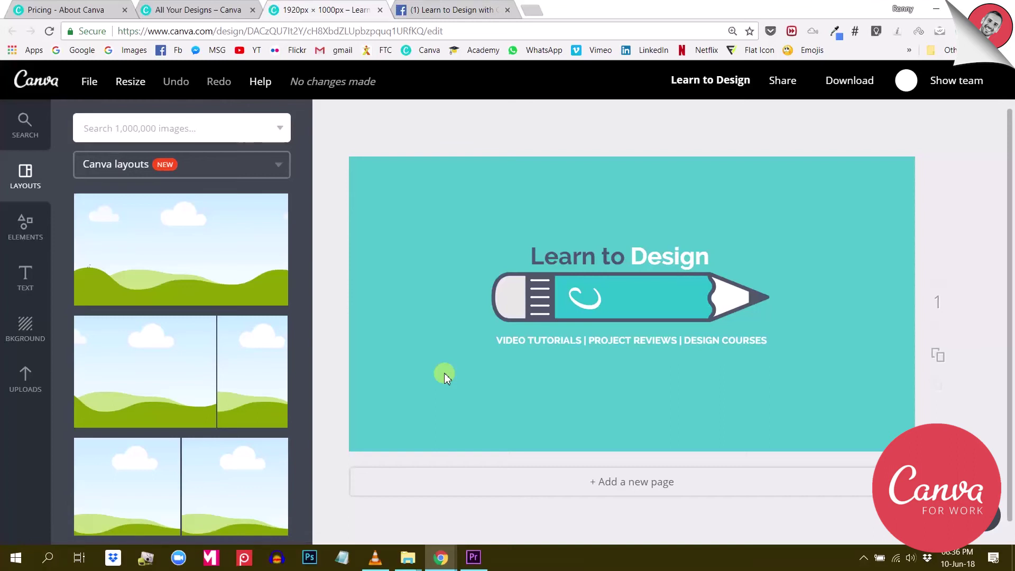
click(450, 10)
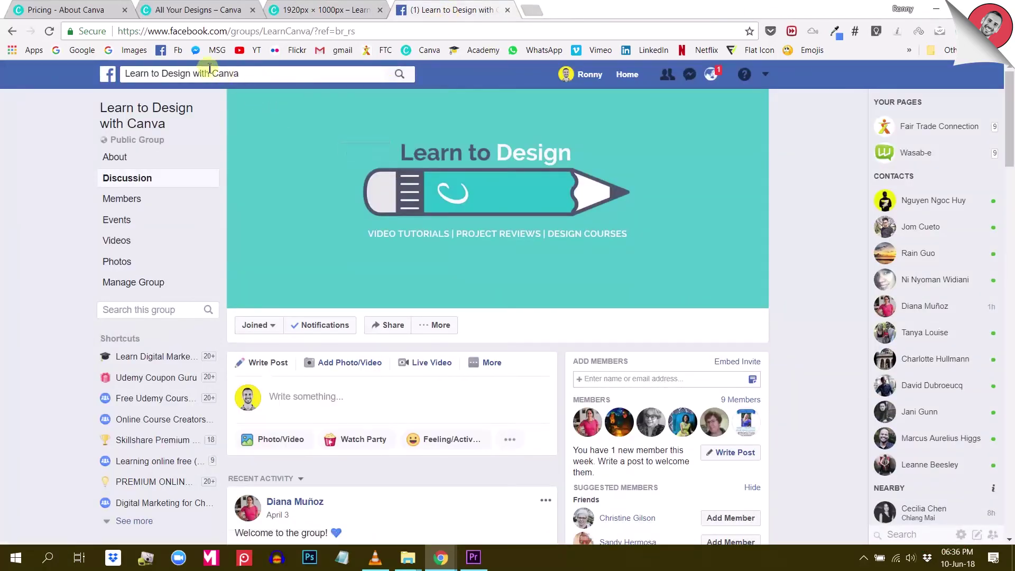
drag(314, 29, 364, 33)
key(BackSpace)
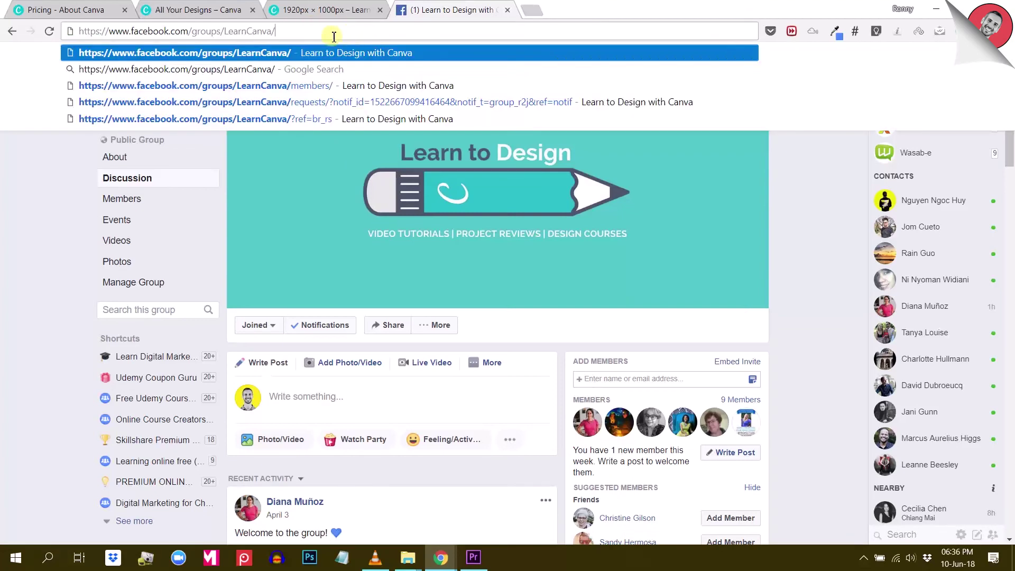
drag(290, 31, 74, 30)
click(793, 249)
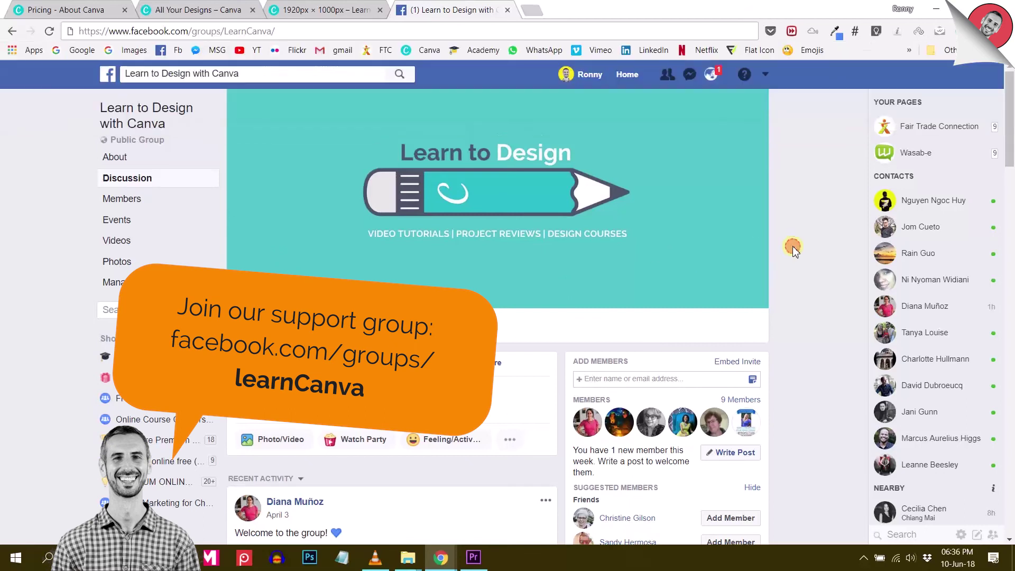
scroll(601, 243, down, 5)
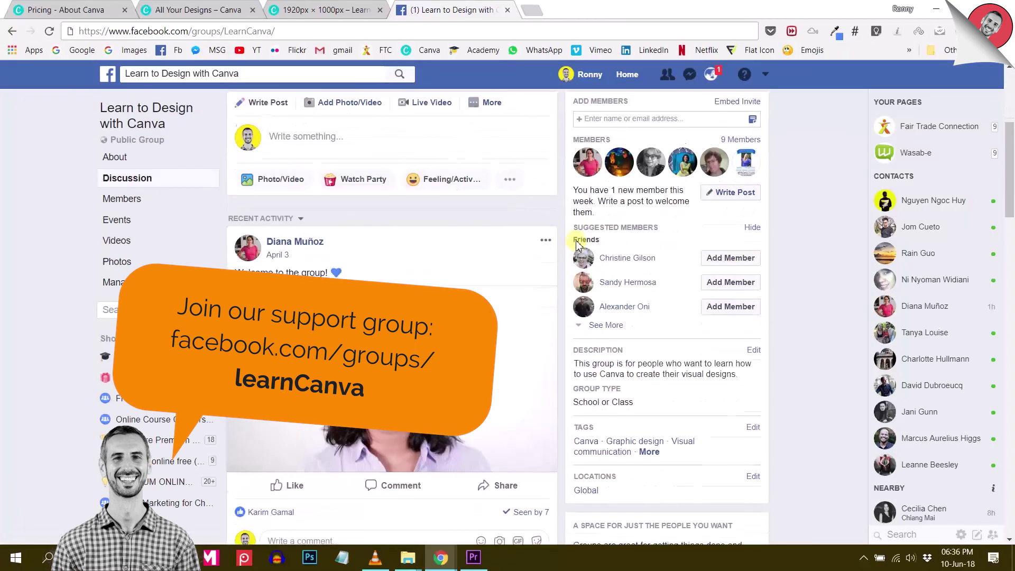
scroll(576, 245, down, 6)
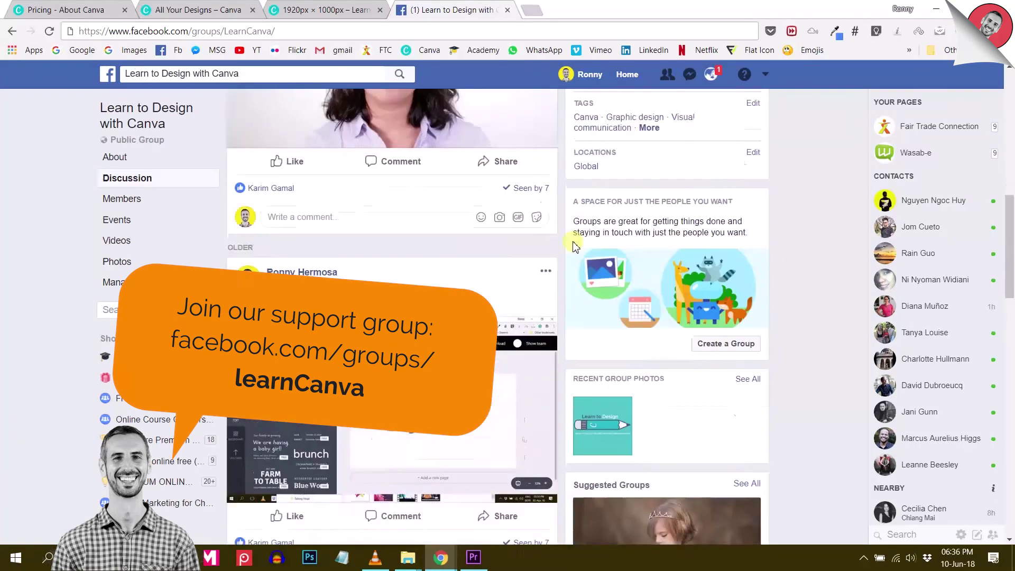
scroll(575, 245, down, 15)
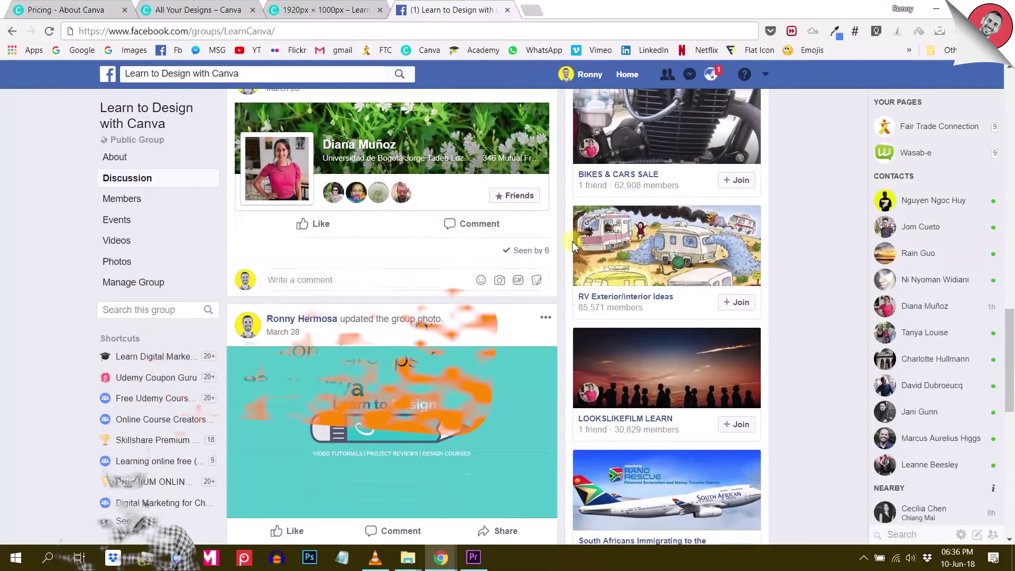
scroll(575, 246, up, 12)
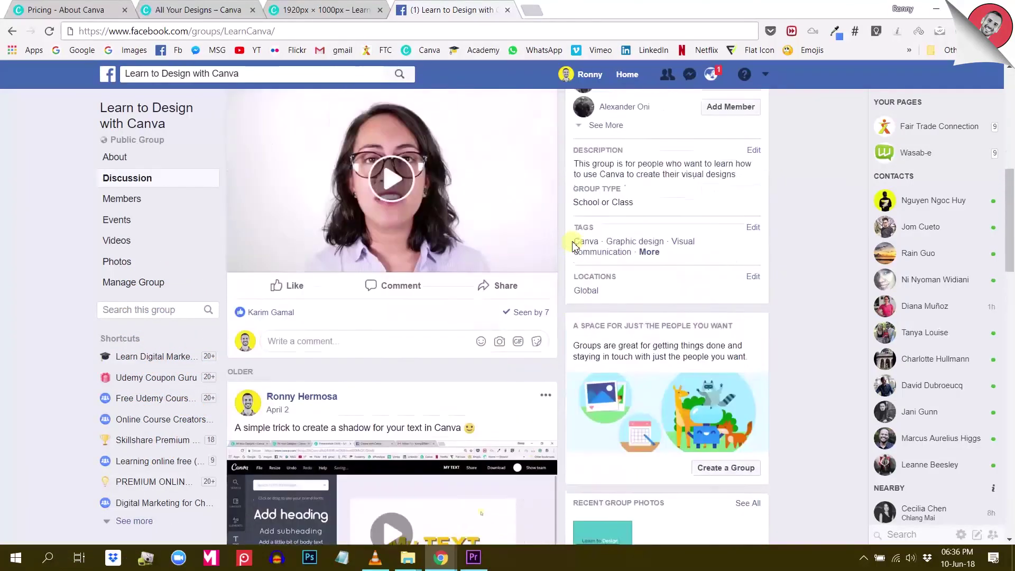
scroll(575, 246, up, 6)
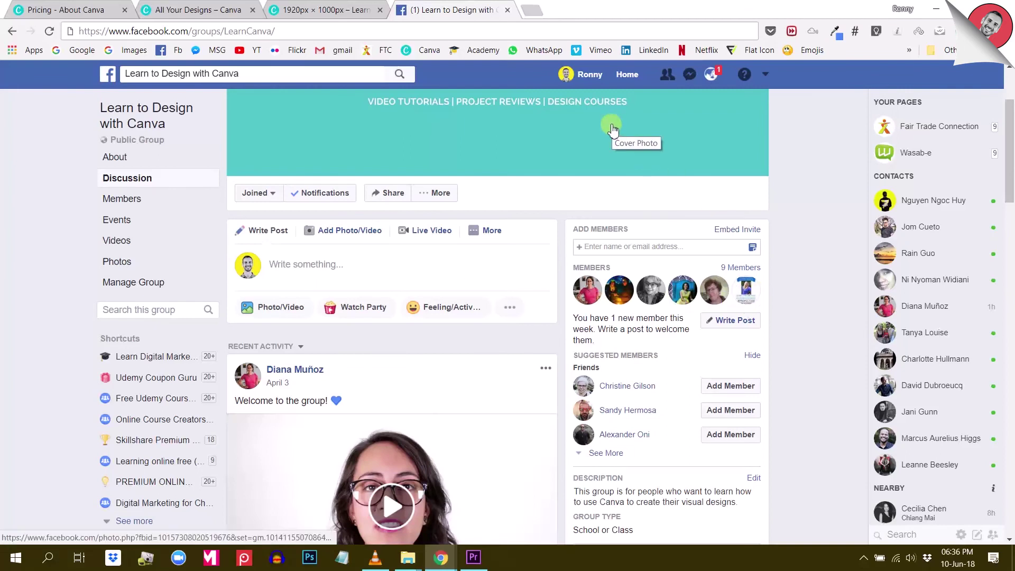
click(316, 11)
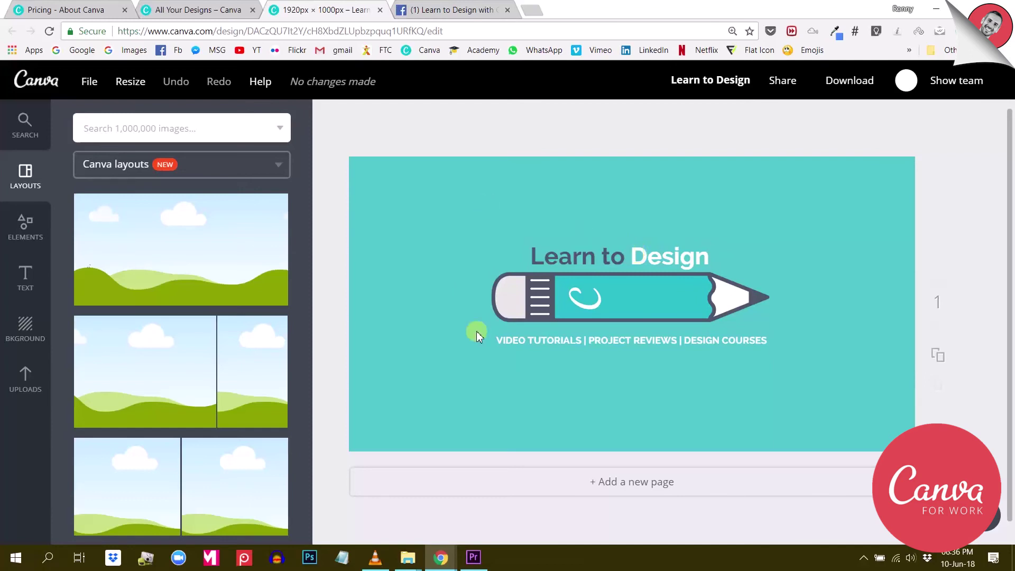
Step: Magic resize the banner with only Social Media kept, unchecking both Presentation formats
click(93, 83)
click(118, 196)
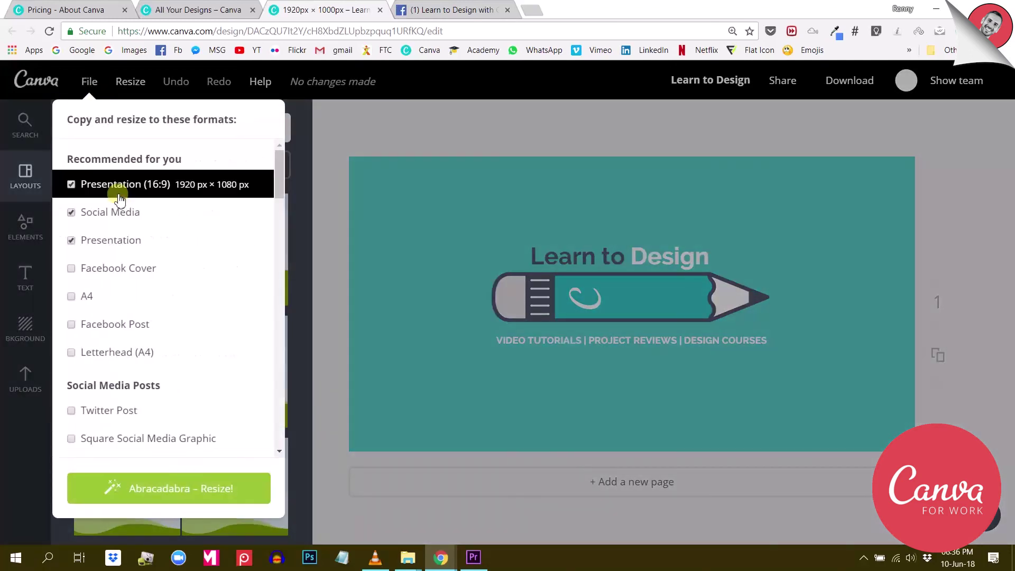
click(71, 184)
click(71, 240)
scroll(125, 283, down, 4)
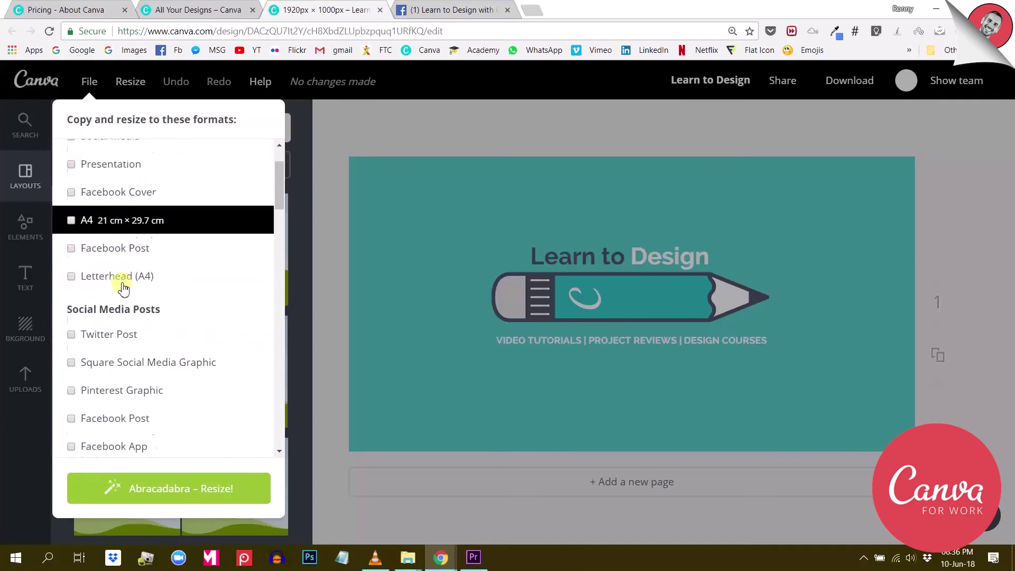
scroll(125, 278, up, 4)
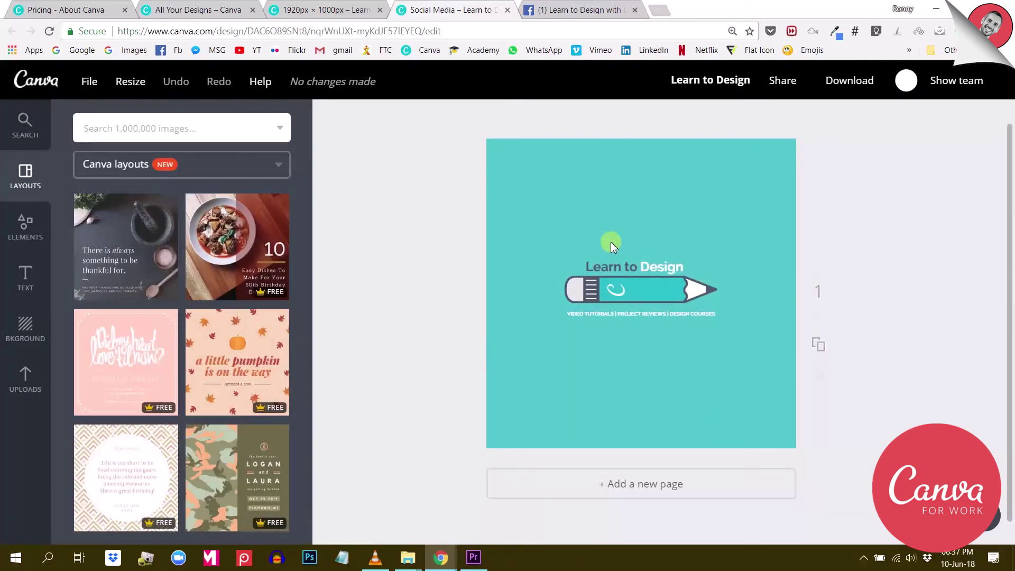
Step: Select the Learn to Design logo elements and move them to the page centre
drag(421, 250, 661, 341)
drag(635, 286, 635, 293)
click(888, 234)
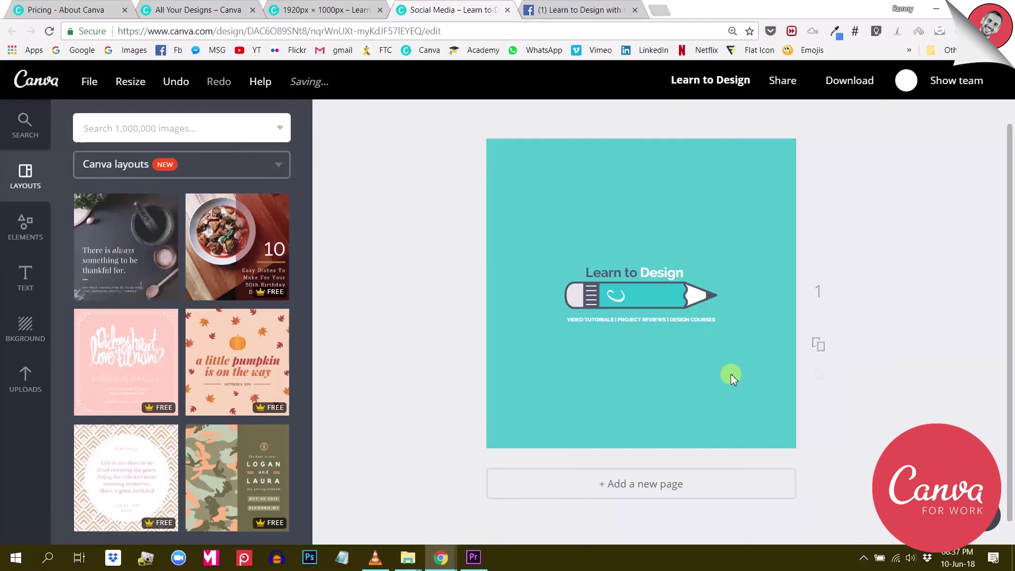
Step: Set the tagline font size to 18
click(697, 320)
click(442, 116)
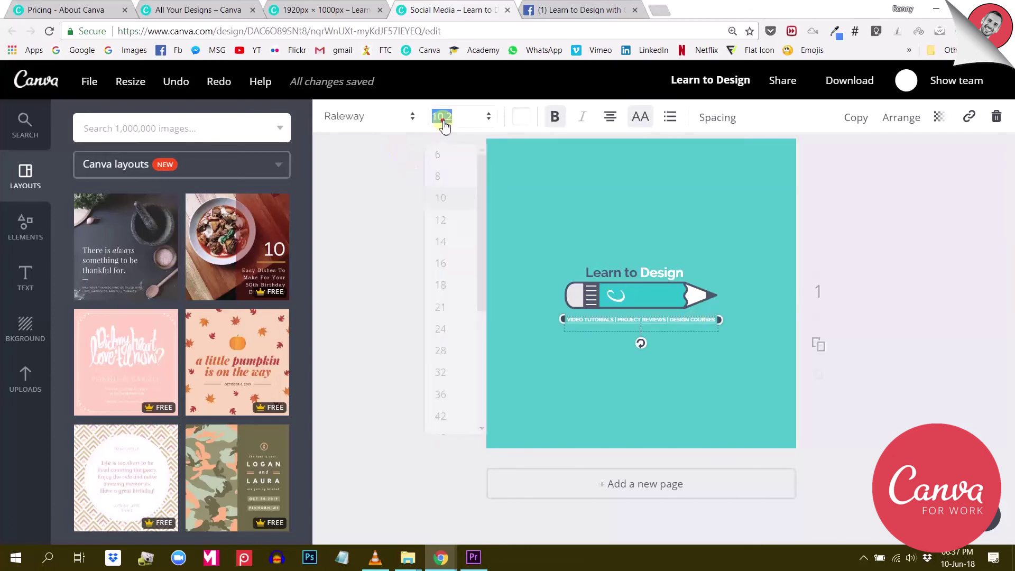
click(440, 330)
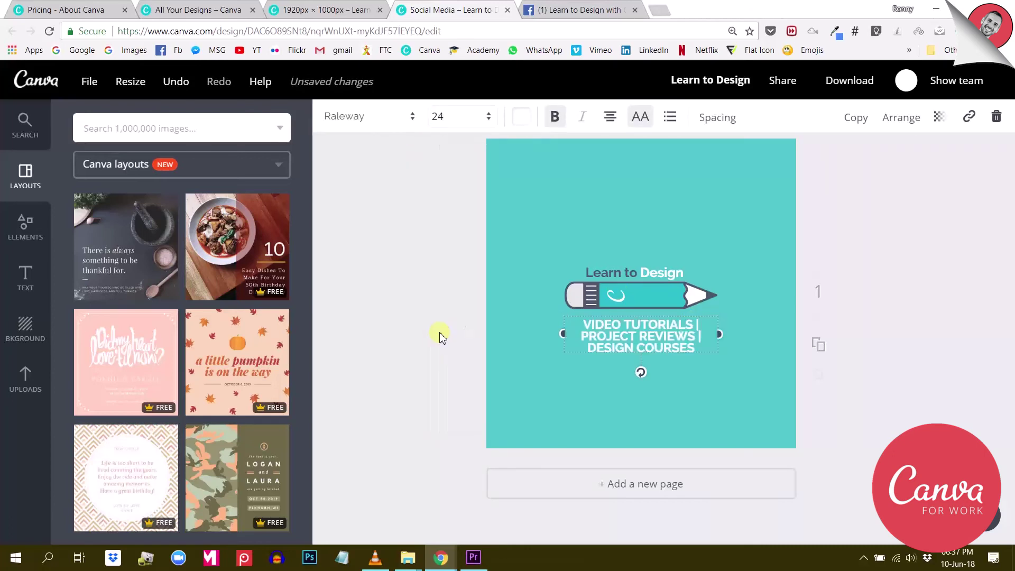
click(442, 116)
click(438, 287)
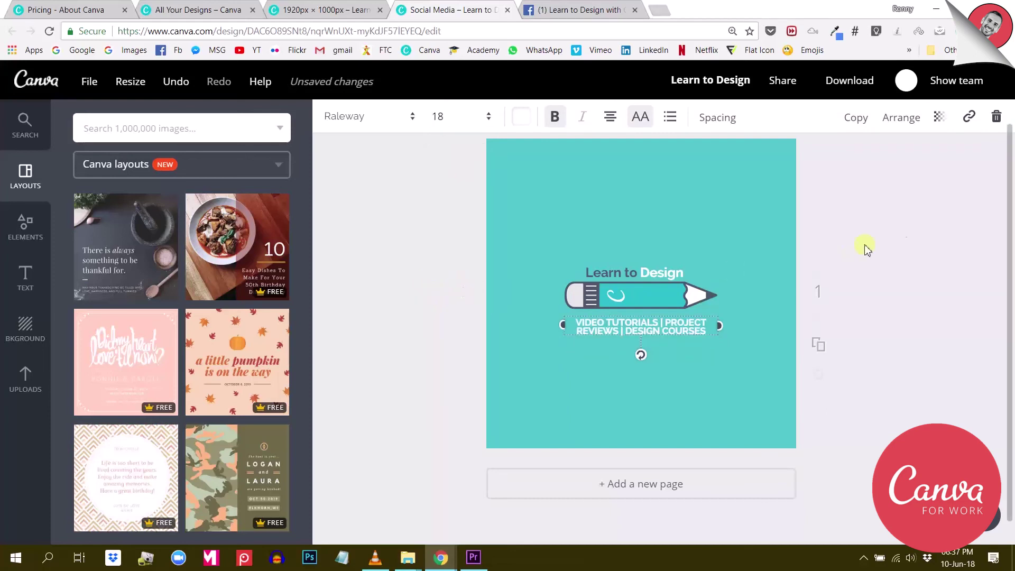
click(908, 213)
Step: Nudge the tagline left and shift the title, pencil and tagline group into place
drag(667, 325, 660, 326)
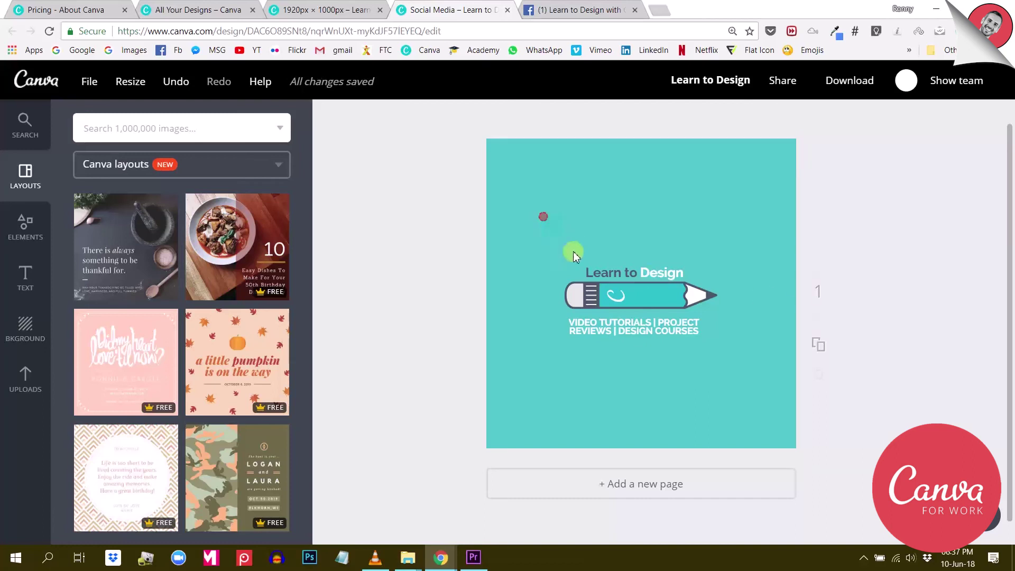
mouse_move(573, 254)
mouse_down()
mouse_move(648, 315)
mouse_move(654, 290)
mouse_up()
click(875, 244)
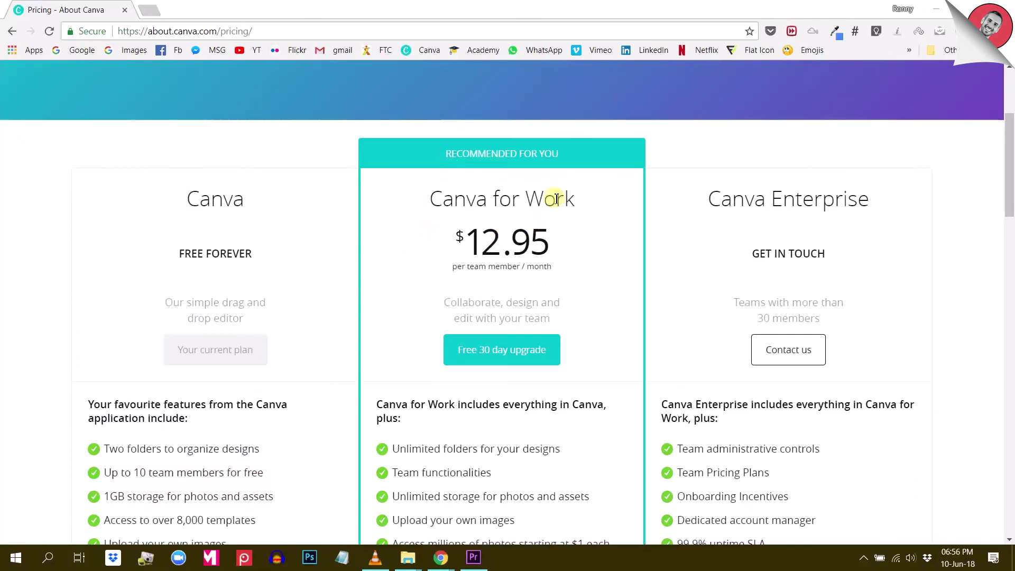
Step: Scroll down the pricing page through the free, Canva for Work and Enterprise feature lists
scroll(474, 196, down, 3)
scroll(472, 200, down, 5)
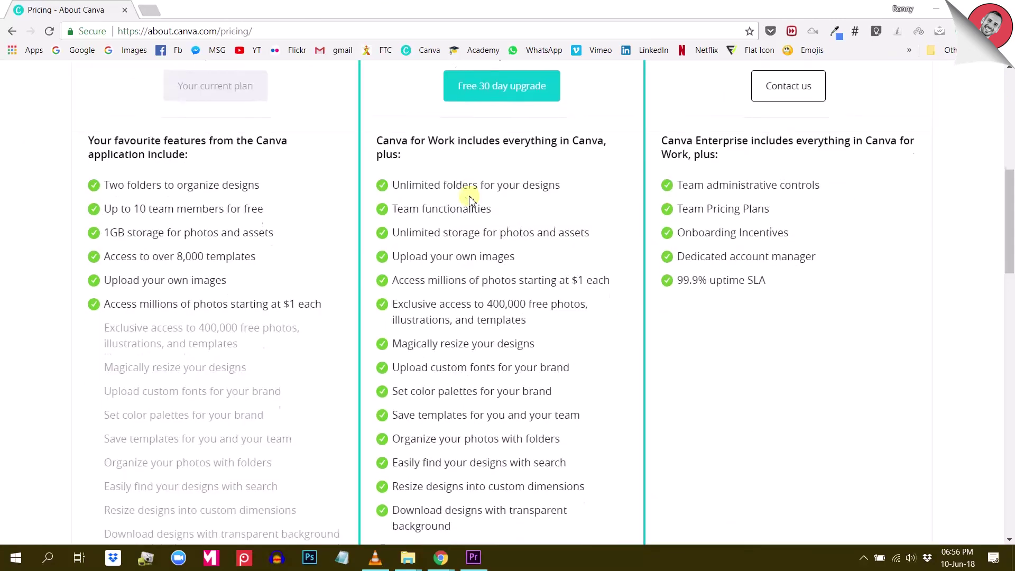